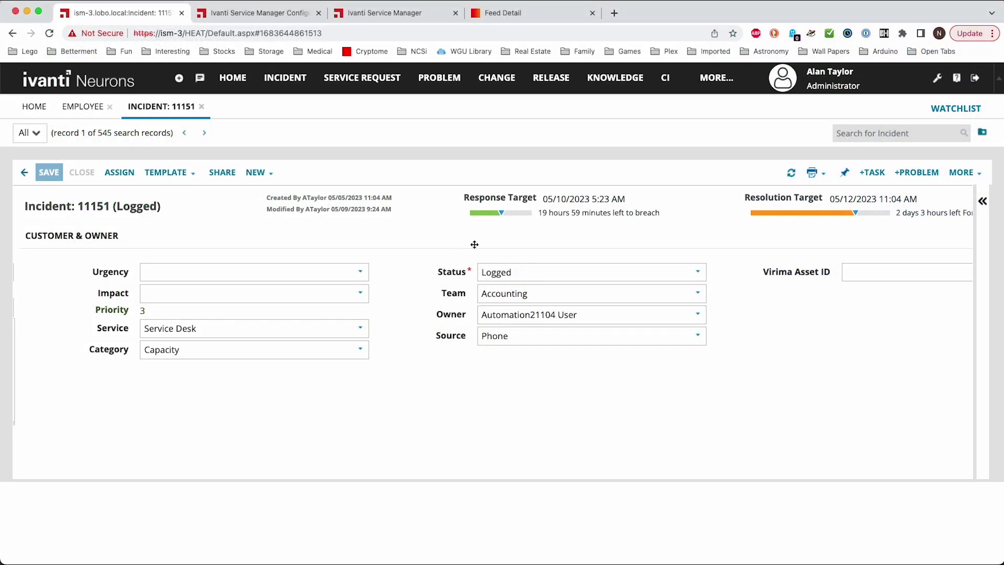
Step: Keep incident 11151's status as Logged and change its team to Facilities
click(697, 272)
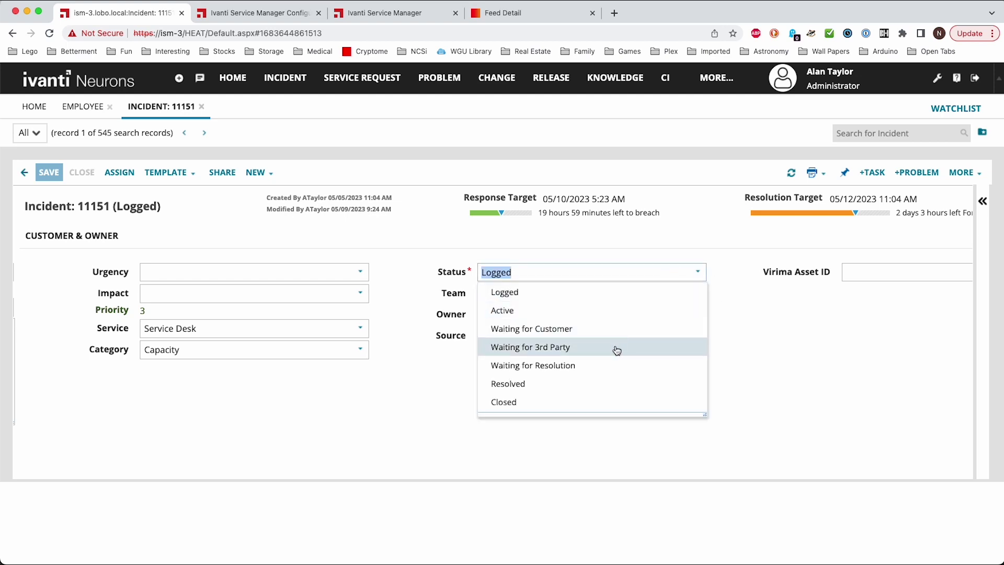
click(662, 292)
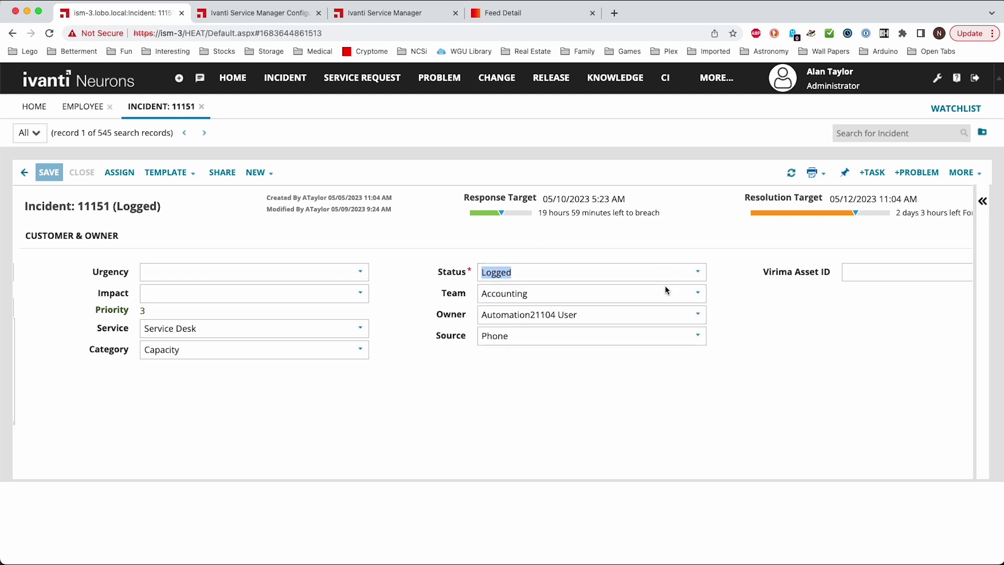
click(698, 294)
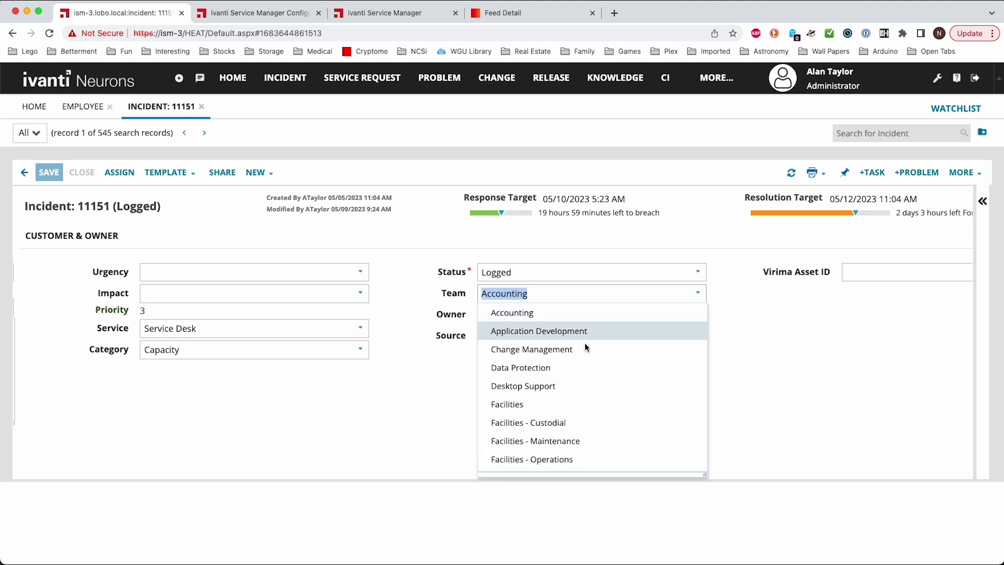
click(557, 403)
Step: Leave Owner blank, save the incident, and refresh to reveal the auto-assigned owner
click(693, 317)
click(550, 422)
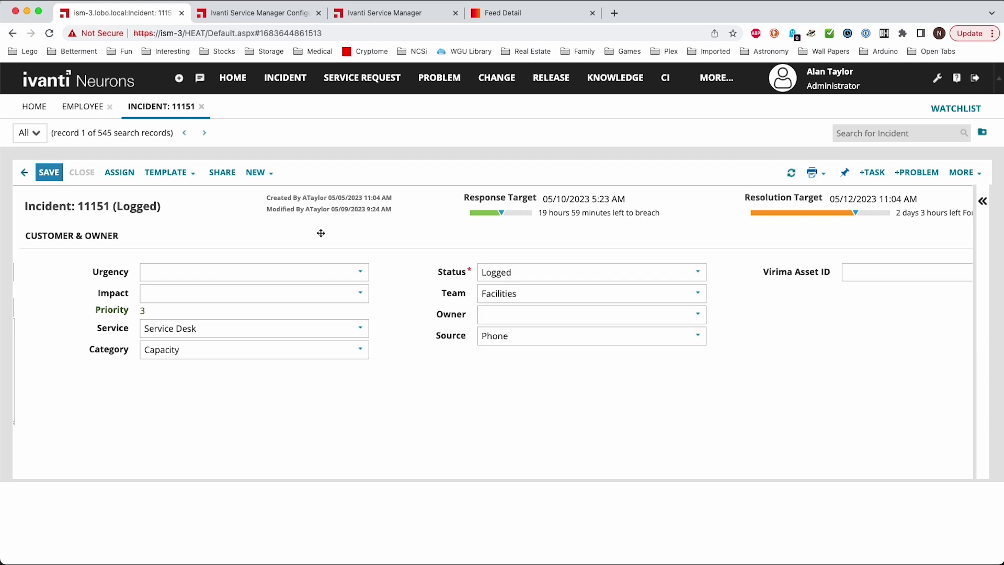
click(49, 173)
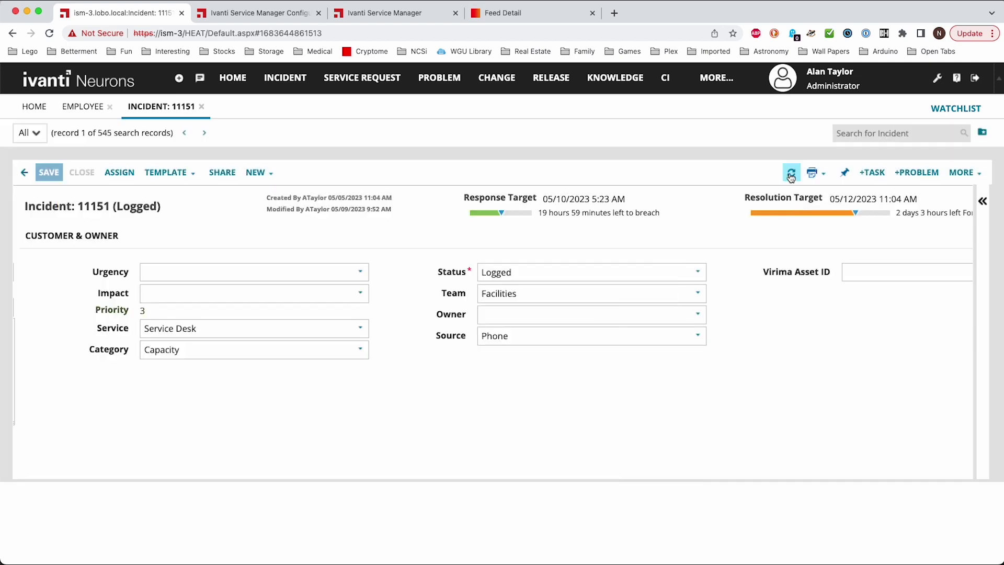
click(791, 175)
click(507, 13)
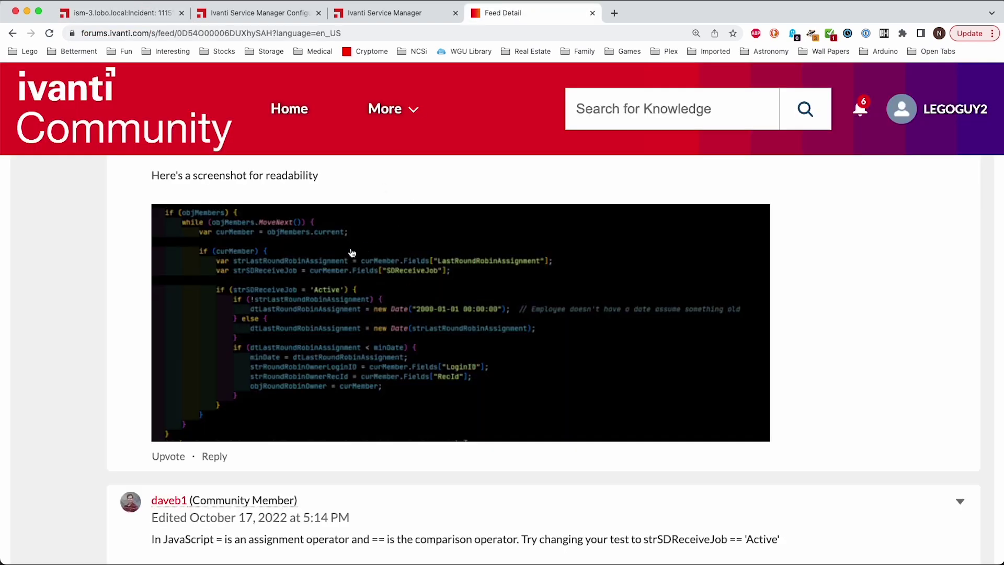
scroll(280, 217, up, 3)
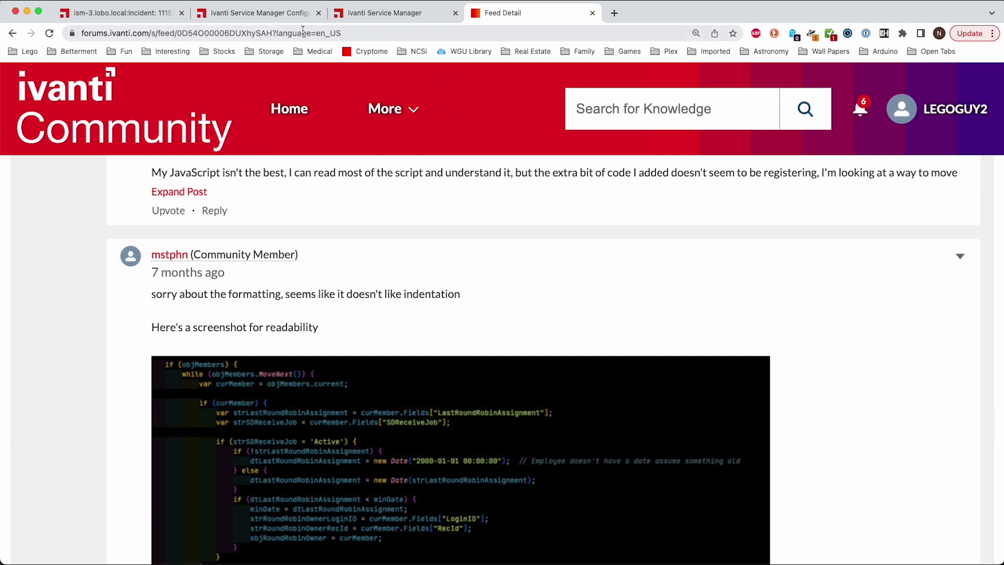
click(147, 13)
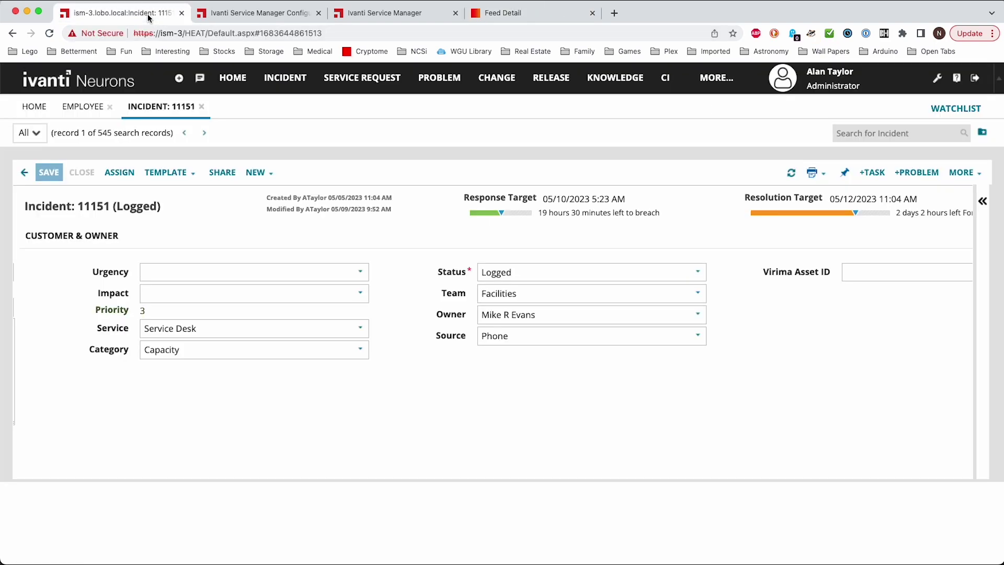
Step: Show the Fields list of the Frs_CompositeContract_Contact business object in the configuration console
click(234, 22)
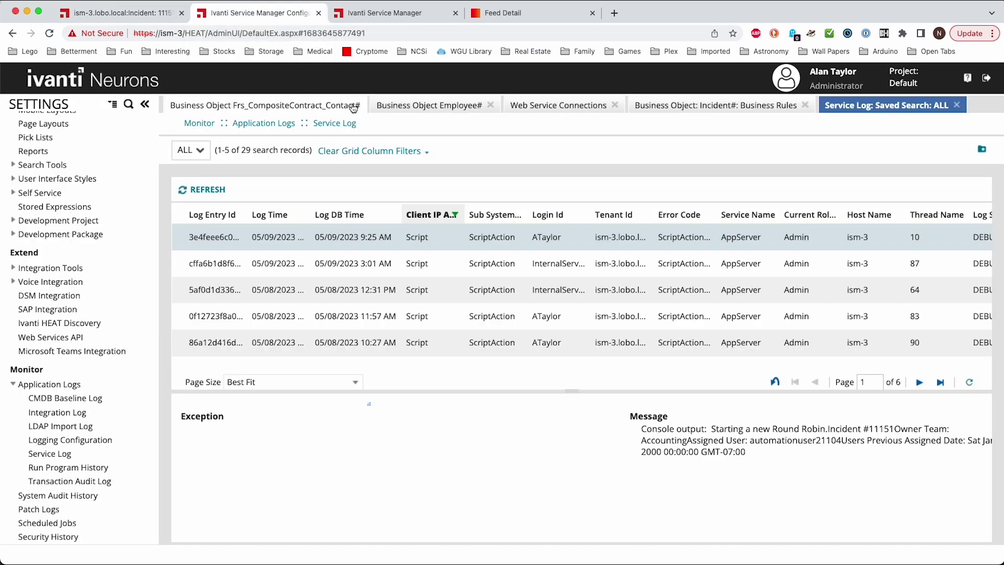
click(320, 103)
click(299, 161)
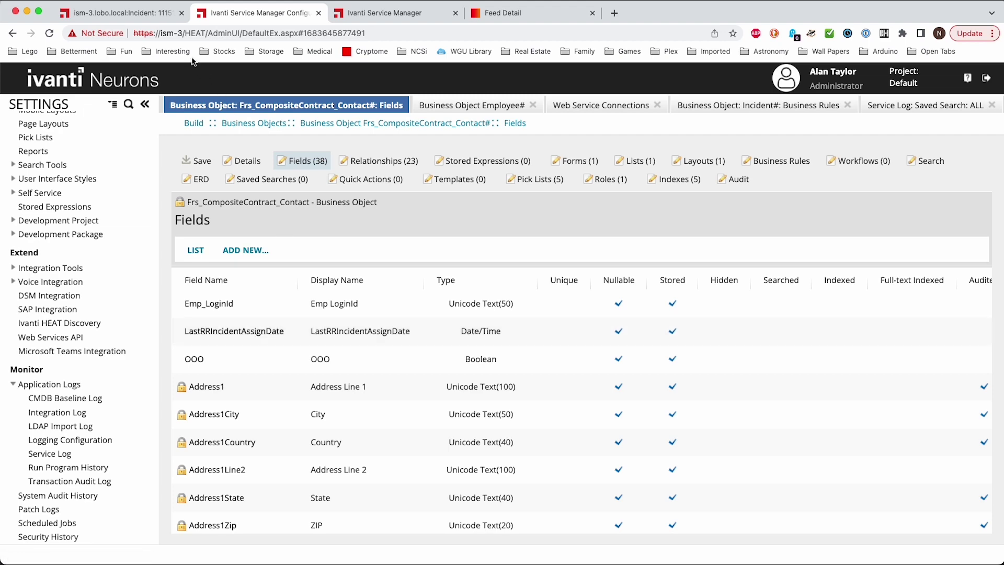
Step: Check the incident's assigned owner name, then return to the configuration console
click(149, 17)
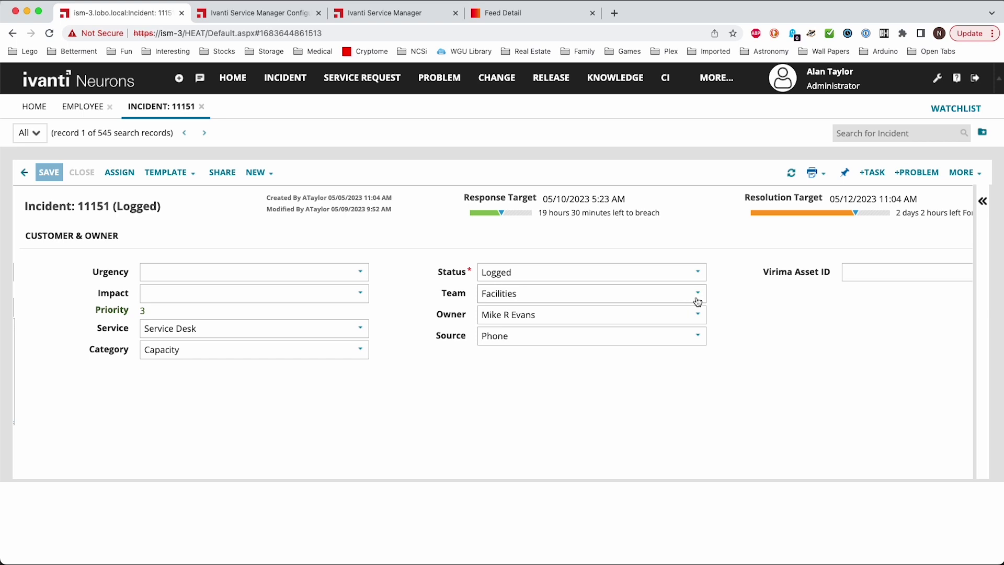
drag(587, 316, 471, 318)
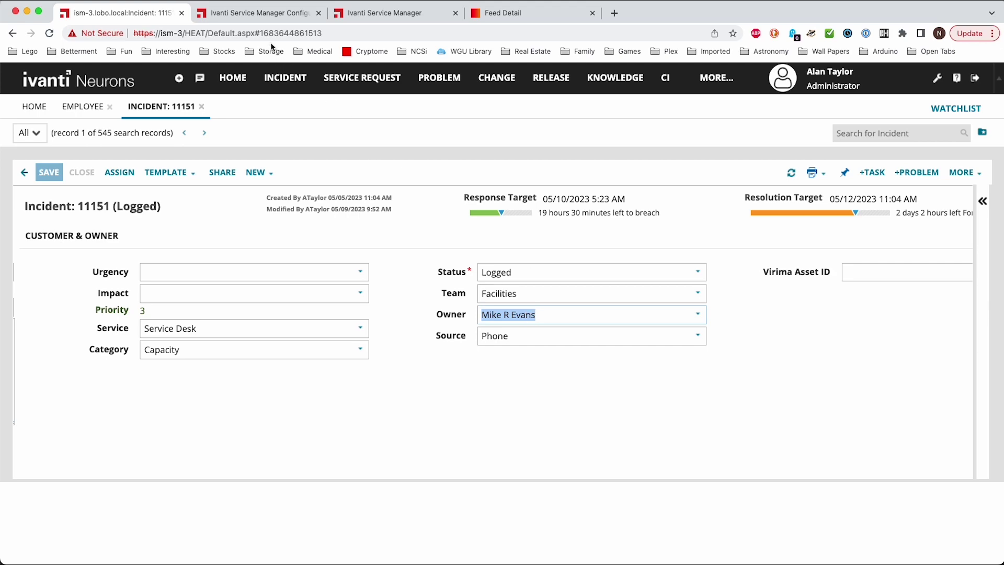
click(270, 14)
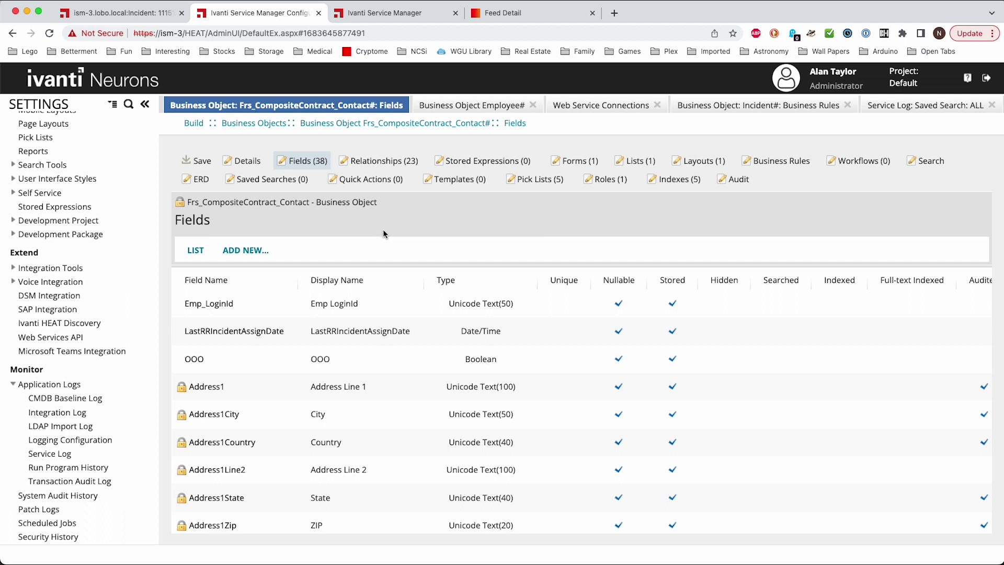
Step: Open the Employee object's Profile.Employee form, with forms sorted newest-modified first
click(458, 106)
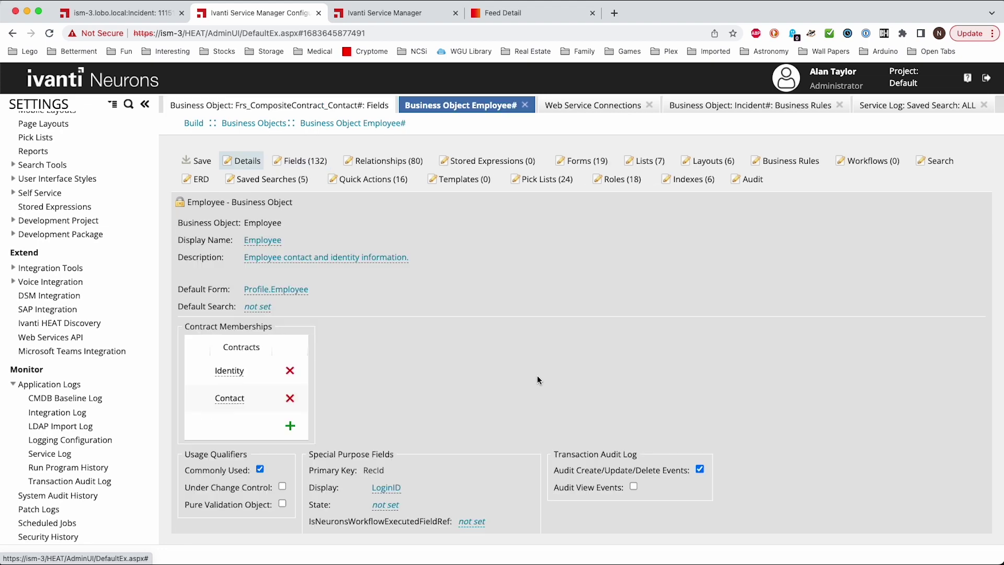
click(588, 160)
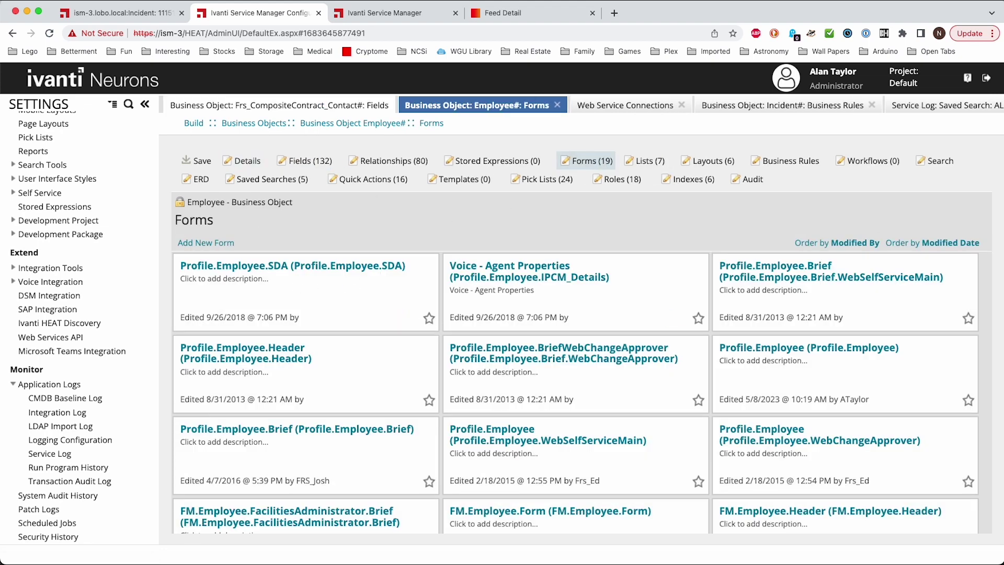
click(958, 243)
click(958, 242)
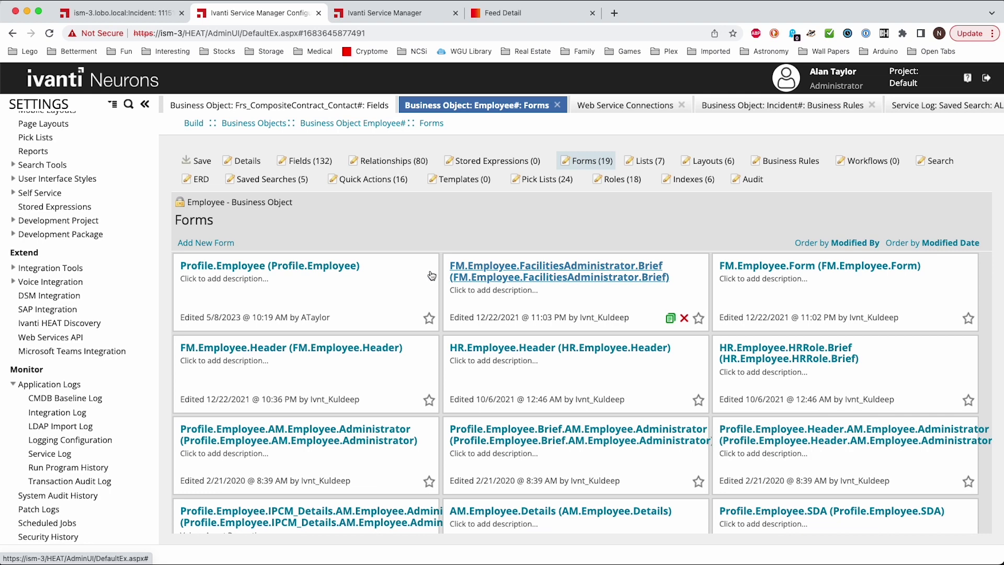
click(316, 266)
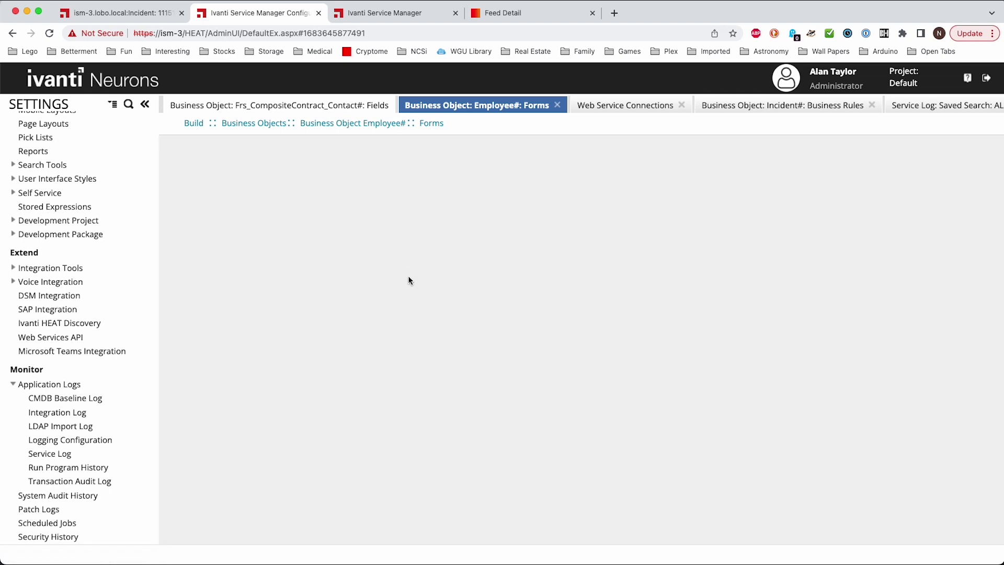
Step: Select the Last Incident RR control on the form to view its properties
scroll(768, 362, down, 3)
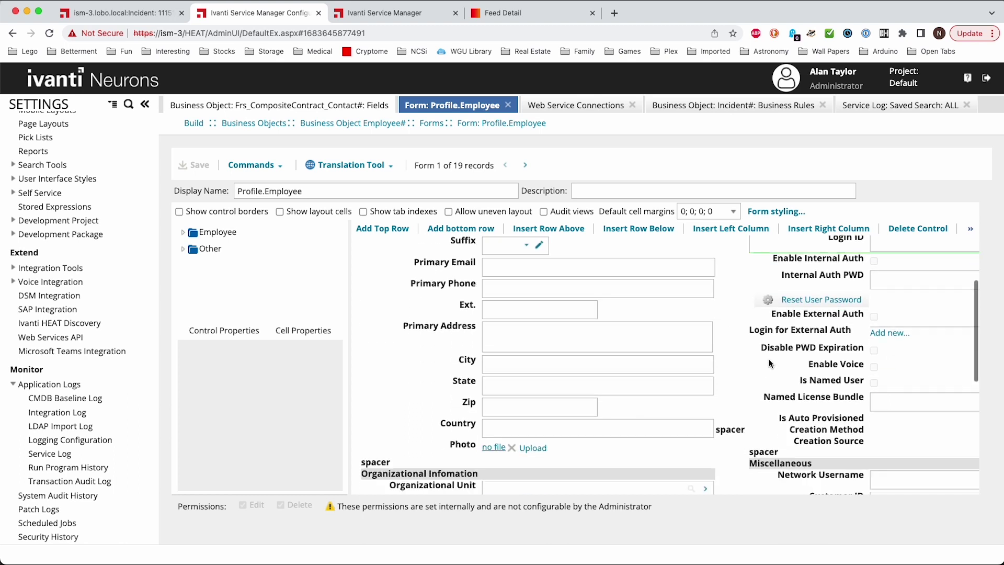
scroll(842, 343, down, 5)
scroll(797, 369, right, 2)
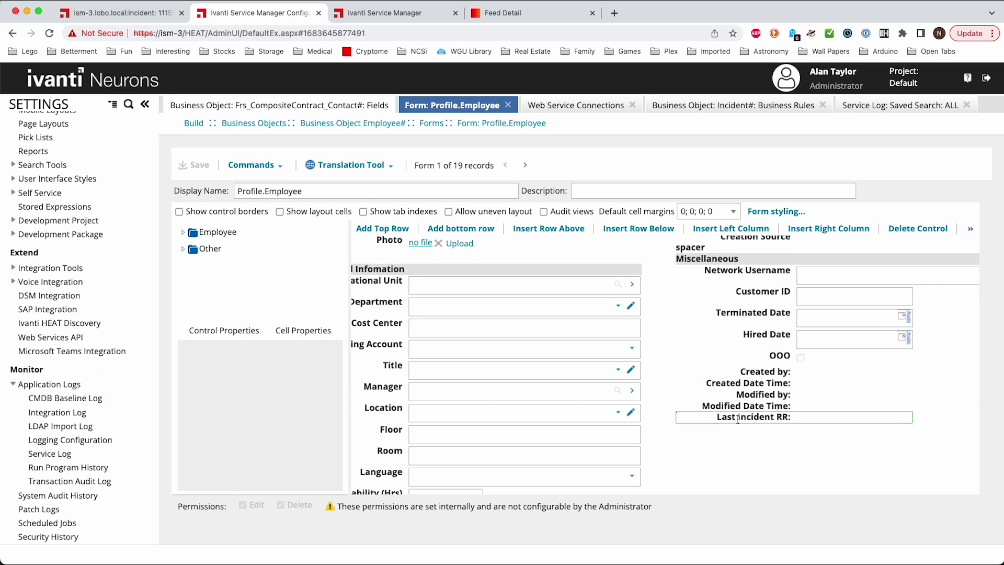
click(776, 418)
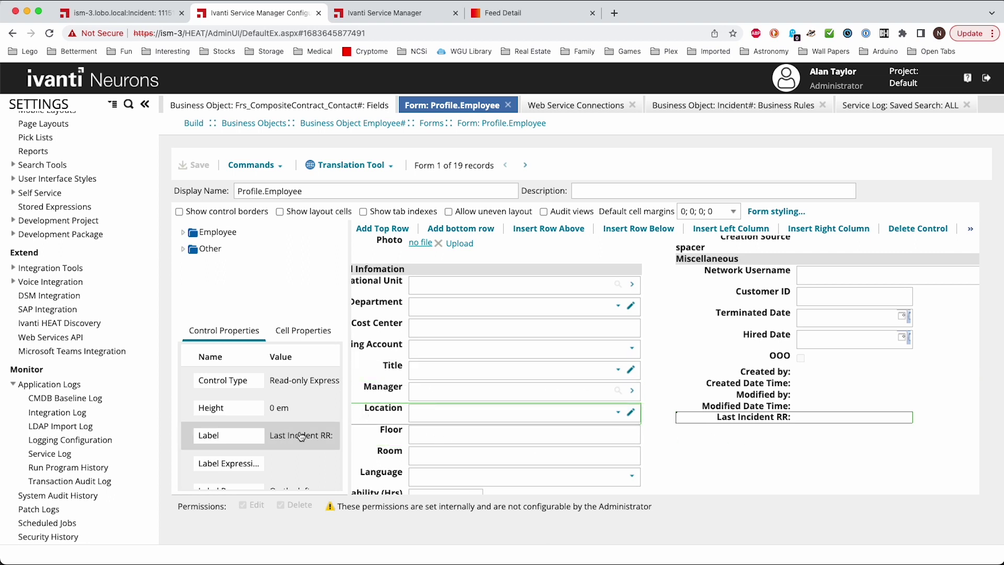
scroll(302, 436, down, 8)
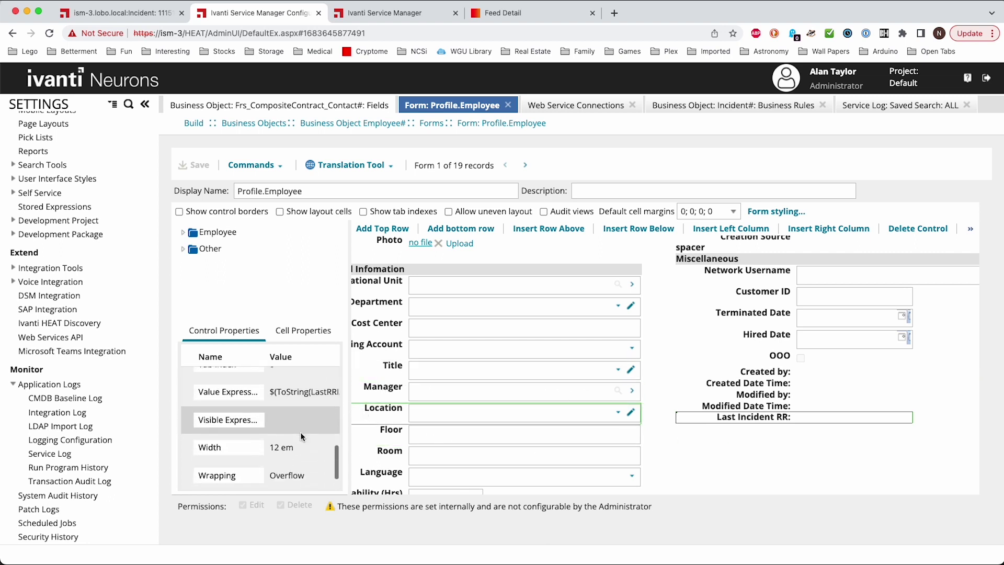
scroll(300, 437, up, 3)
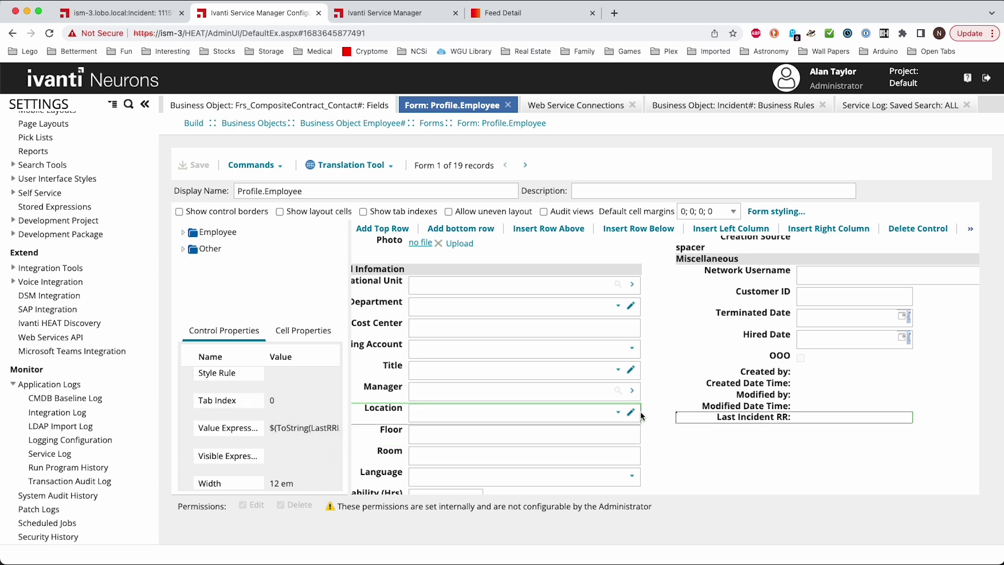
scroll(314, 431, right, 2)
scroll(314, 432, left, 2)
scroll(314, 433, up, 5)
scroll(303, 439, down, 3)
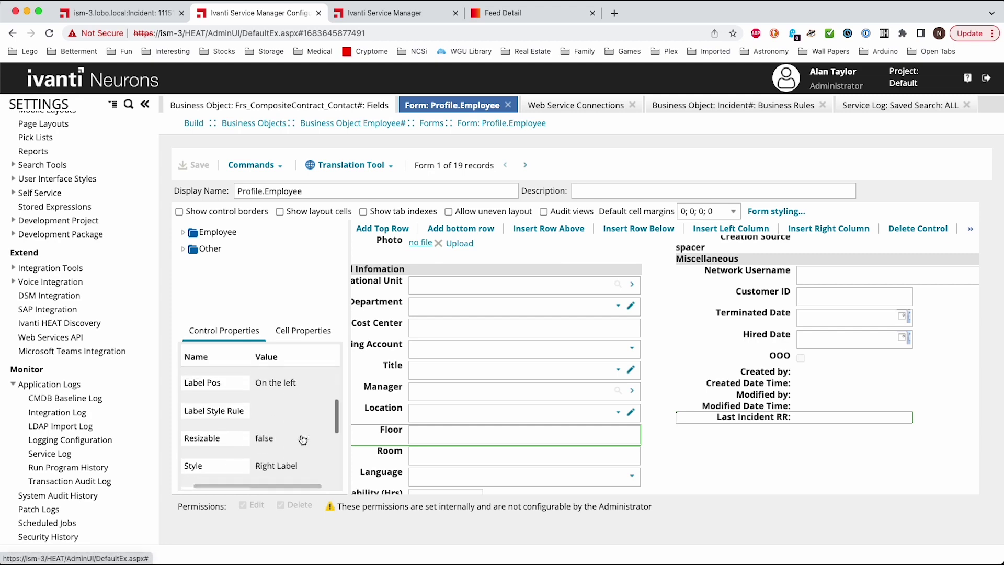
scroll(302, 439, down, 5)
Step: View its value expression ToString(LastRRIncidentAssignDate) and close the editor unchanged
click(292, 395)
click(331, 395)
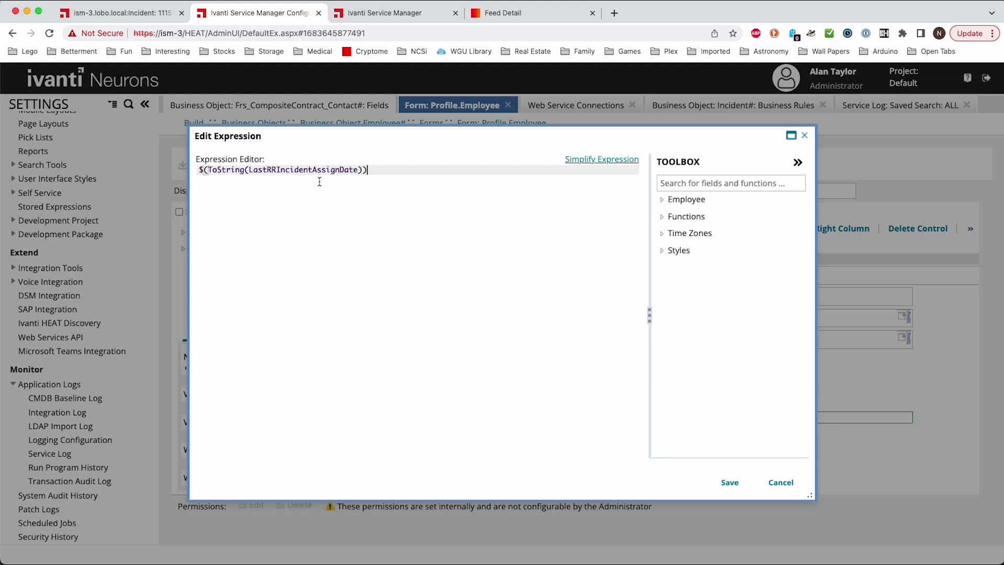
drag(371, 183, 201, 172)
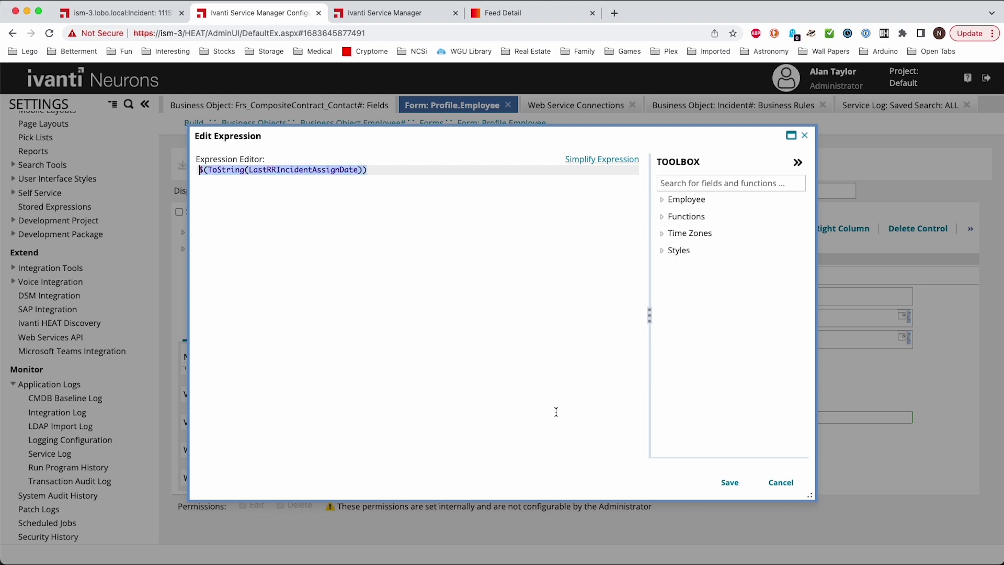
click(778, 482)
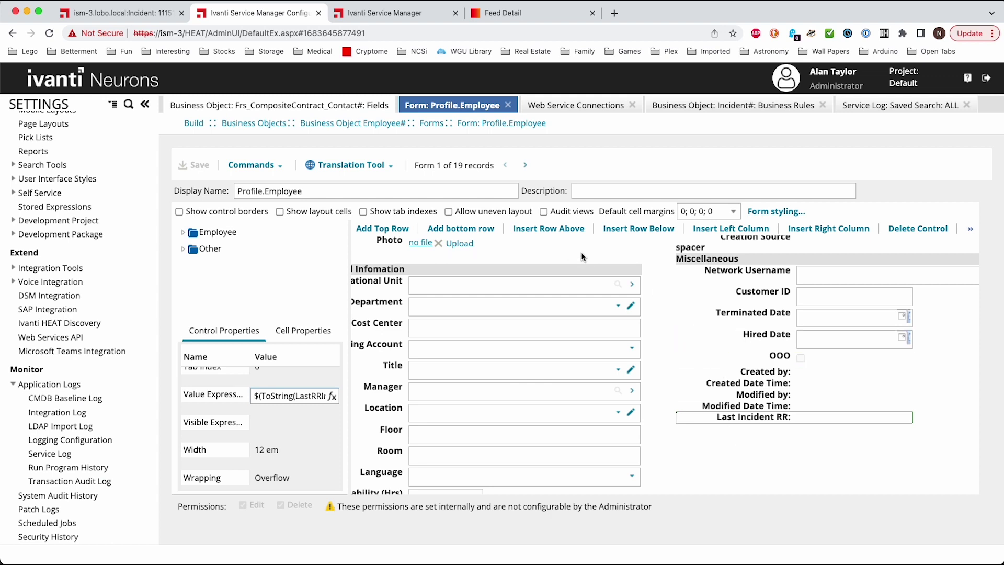
Step: Find the Round Robin Incident integration in Web Service Connections by searching 'round'
click(572, 106)
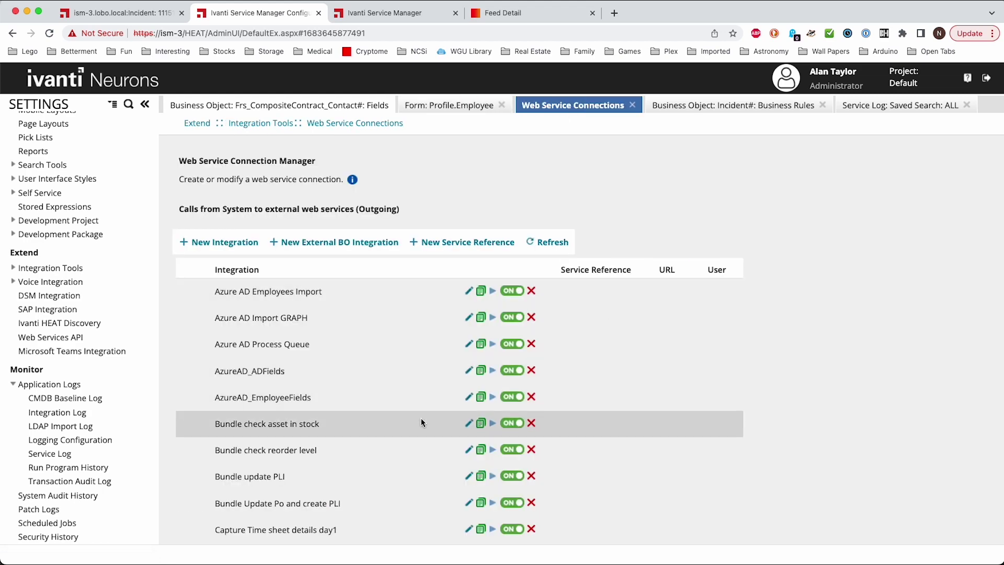
scroll(423, 418, down, 3)
scroll(423, 416, down, 13)
scroll(386, 428, down, 4)
key(super+f)
text(round)
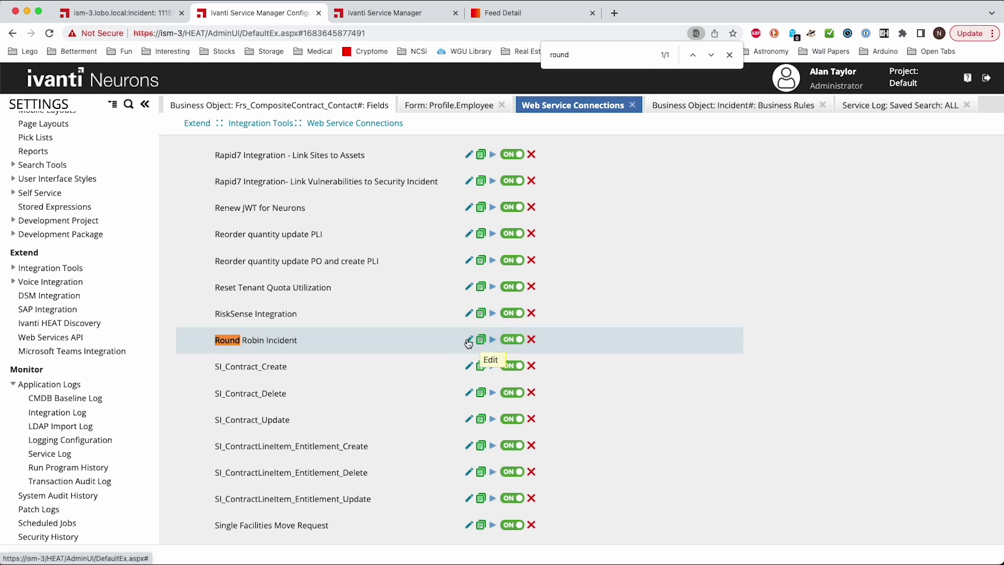
scroll(387, 298, up, 20)
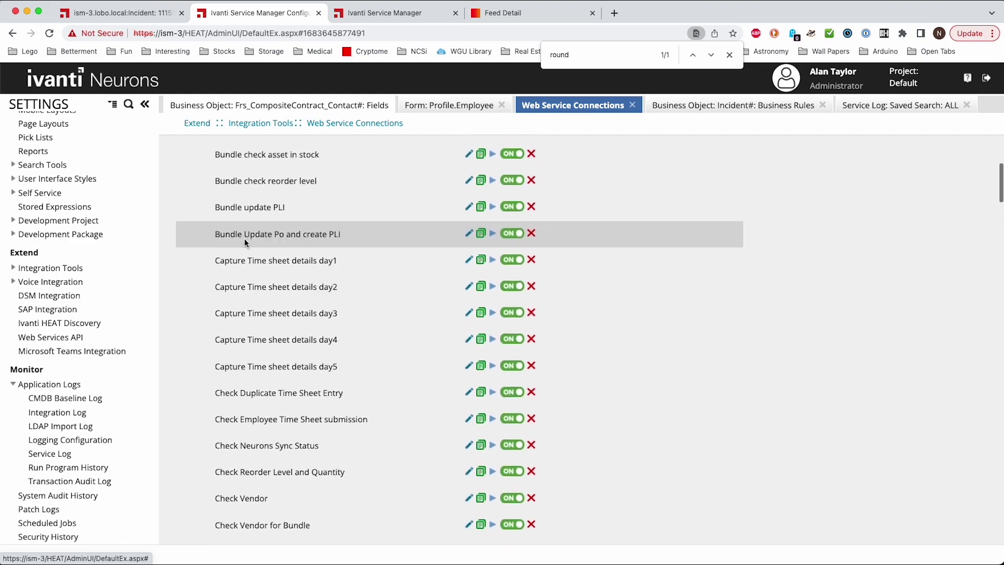
scroll(244, 246, up, 3)
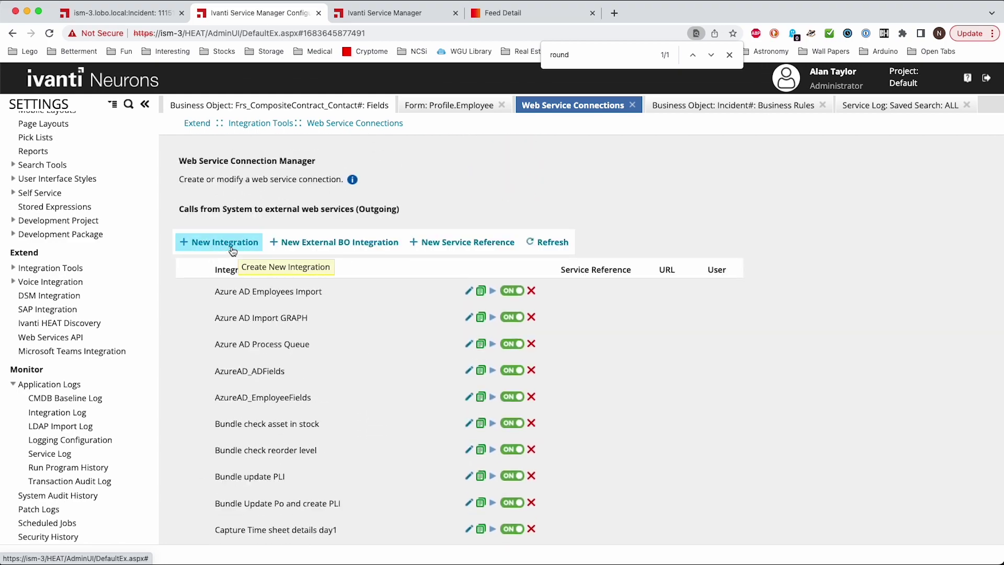
scroll(275, 325, down, 20)
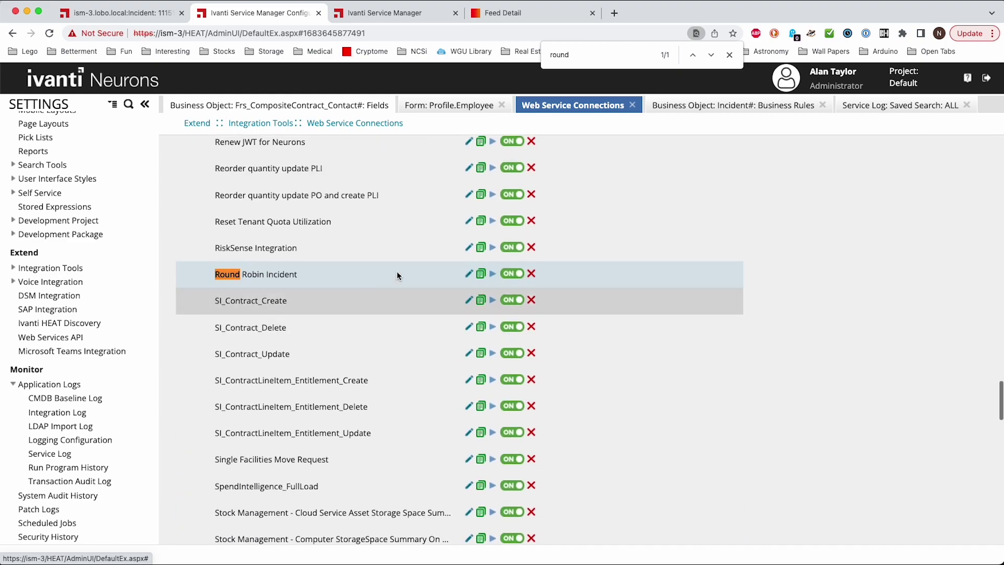
Step: Go to the Round Robin Incident integration's script step and enlarge the script editor
click(467, 273)
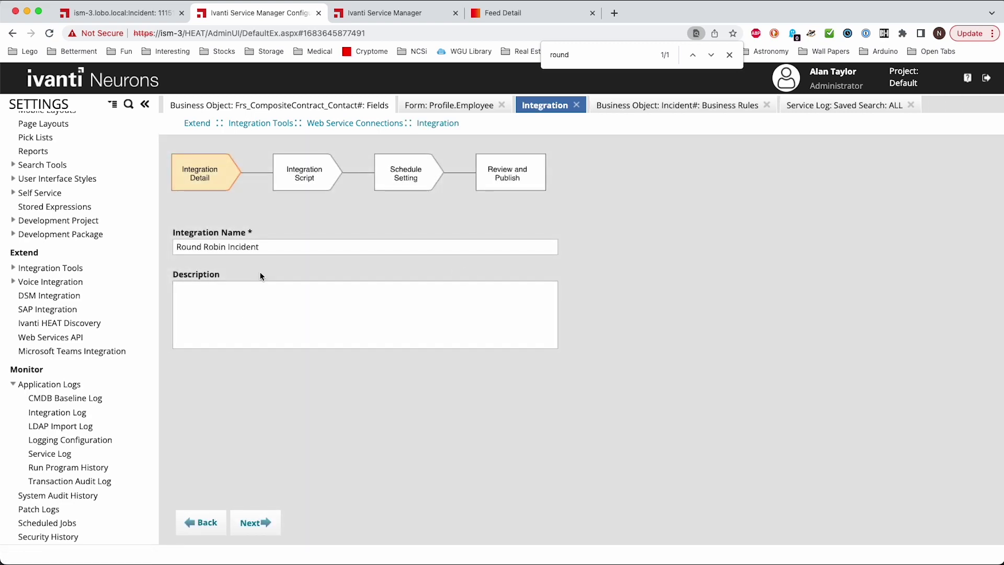
triple_click(253, 246)
click(264, 521)
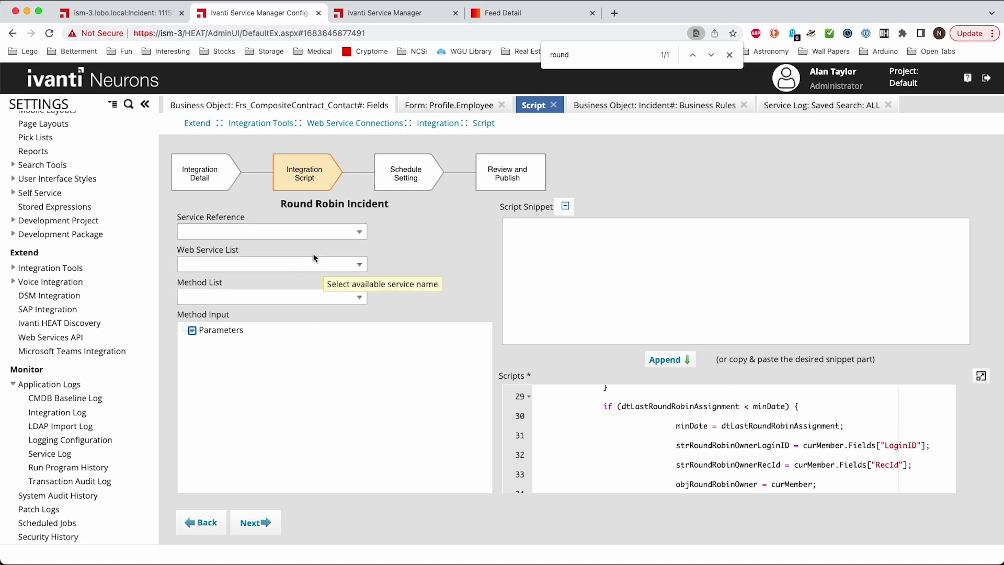
click(682, 430)
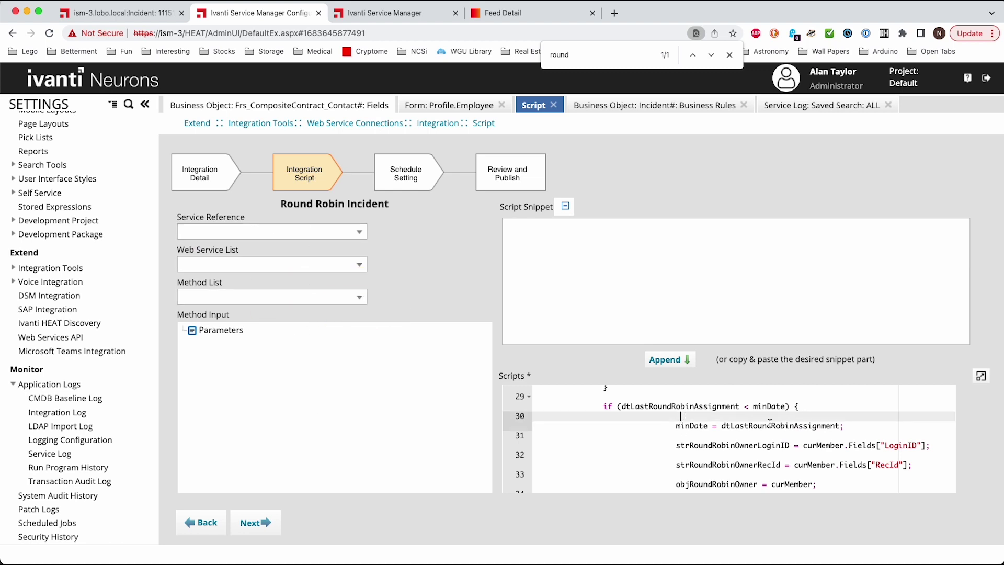
click(981, 375)
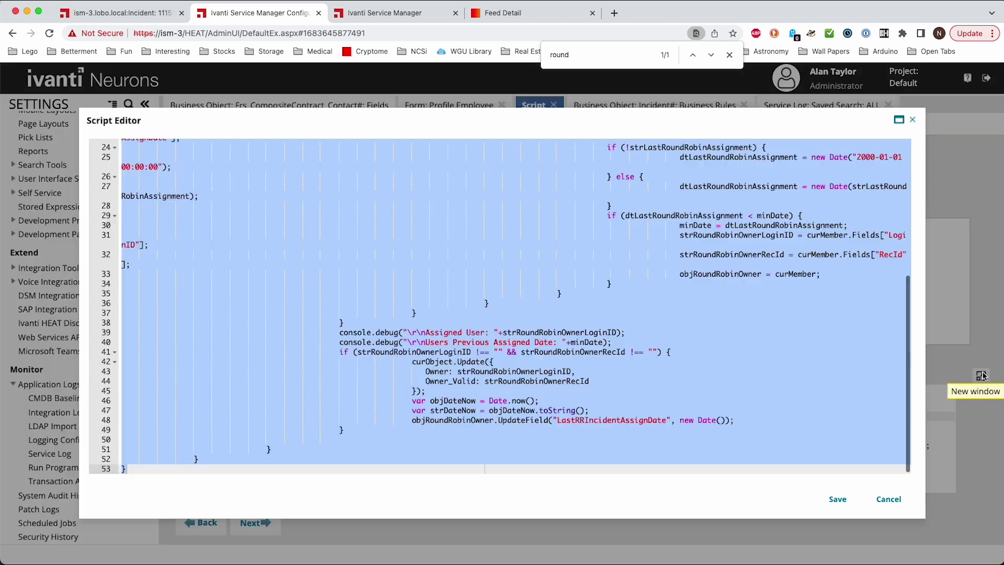
click(521, 320)
scroll(487, 319, up, 5)
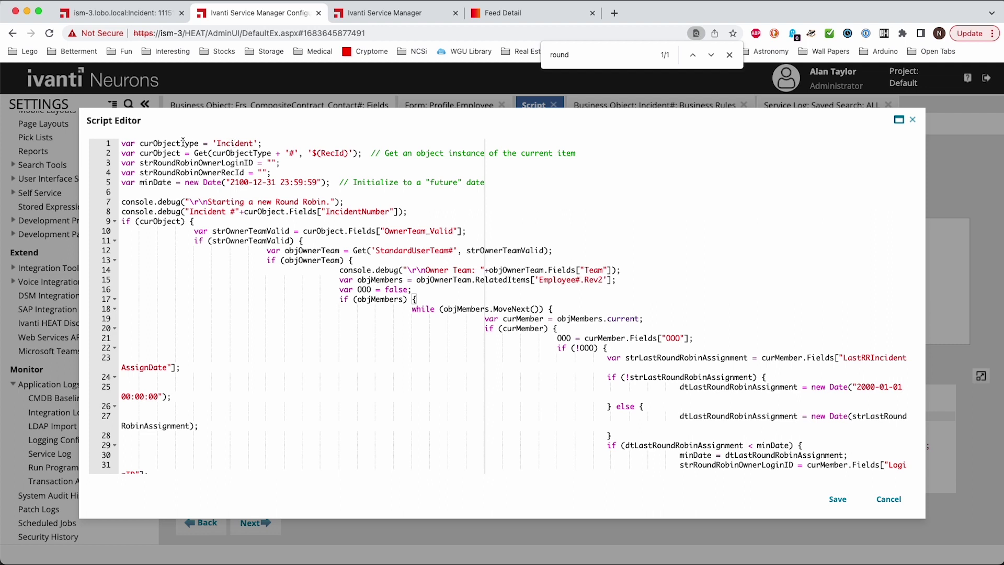
Step: Review script lines 1–8, noting Incident and the IncidentNumber field
double_click(234, 144)
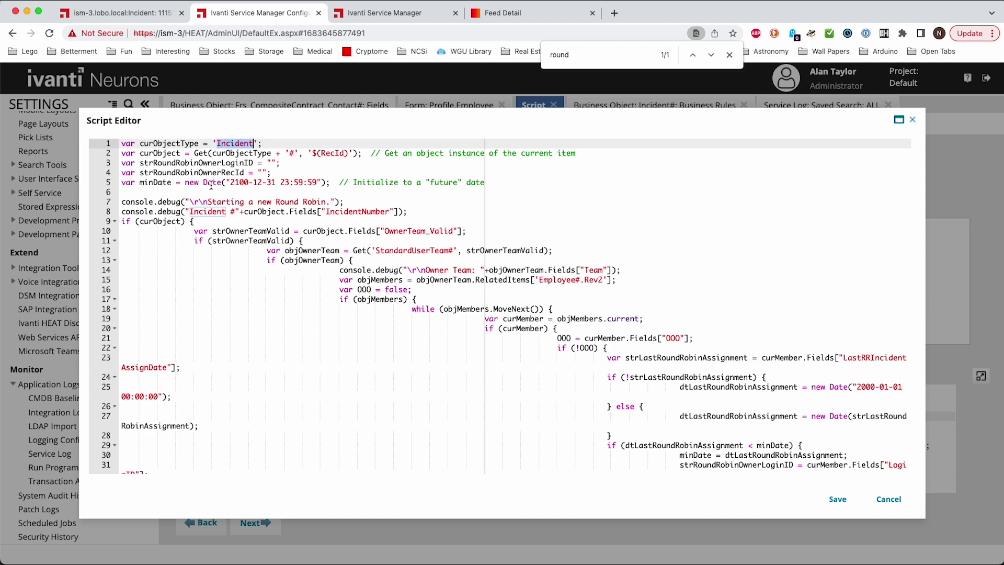
click(206, 212)
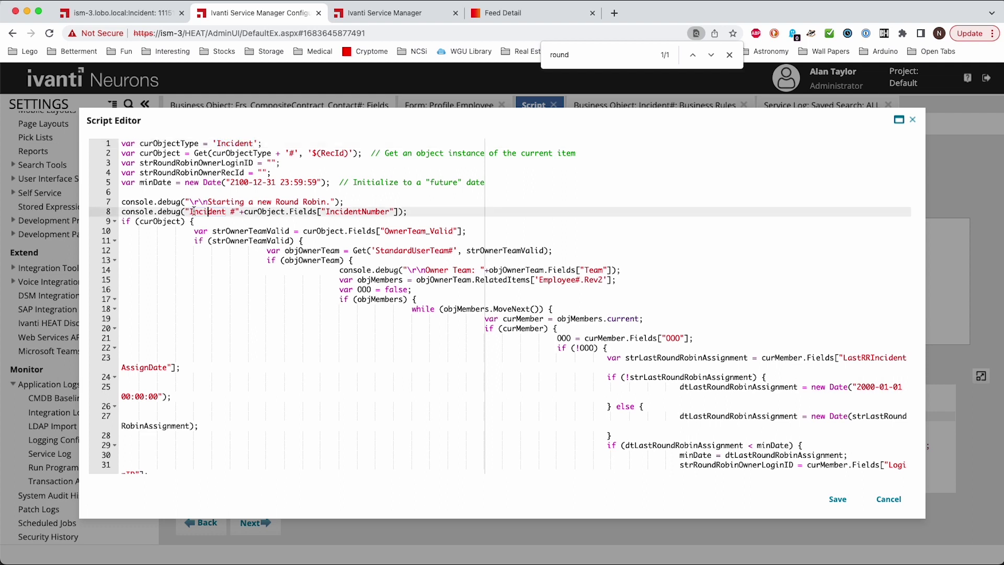
double_click(201, 211)
click(328, 209)
drag(326, 211, 391, 212)
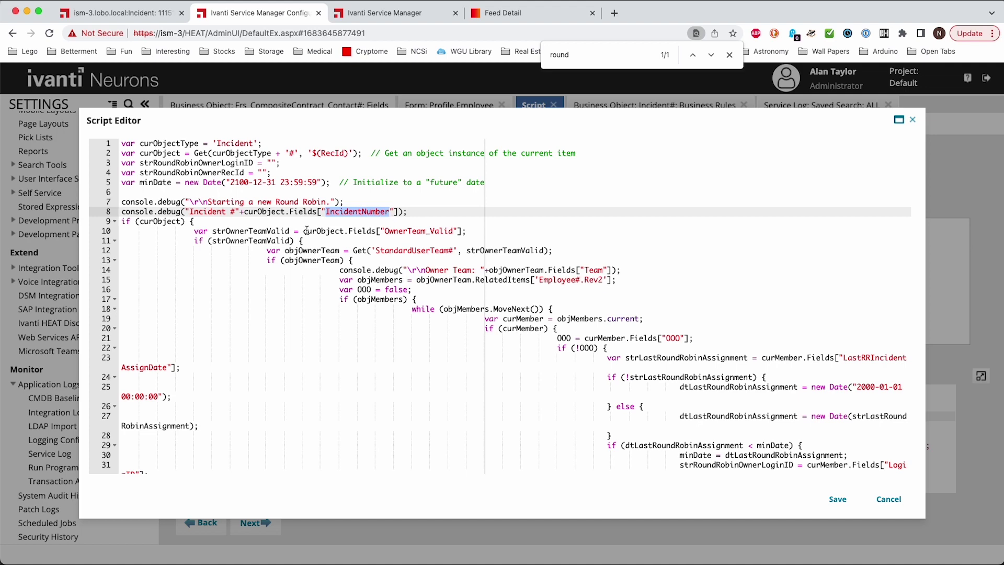
scroll(327, 231, down, 2)
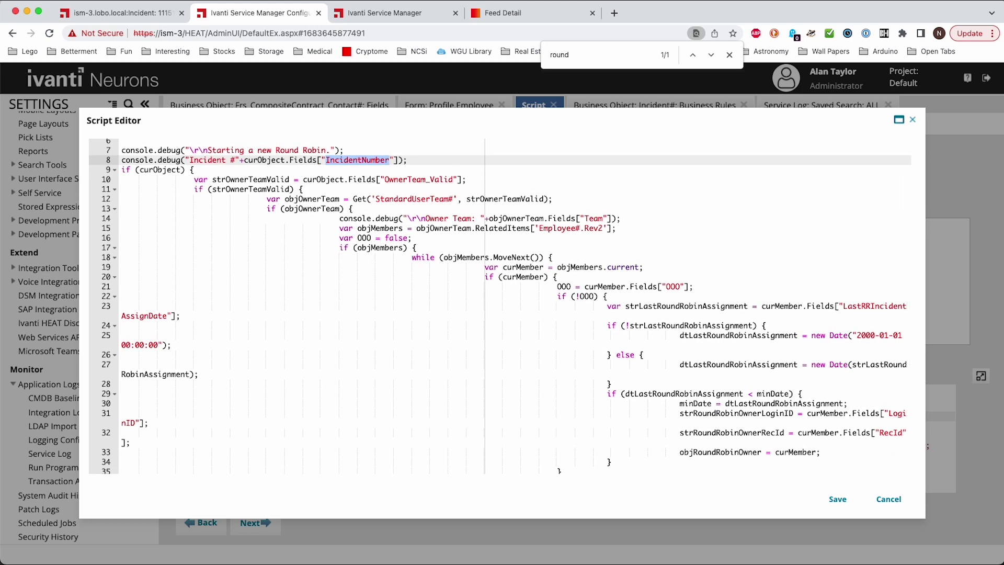
Step: Review the owner team lines, team member loop, and LastRRIncidentAssignDate update on line 23
double_click(871, 307)
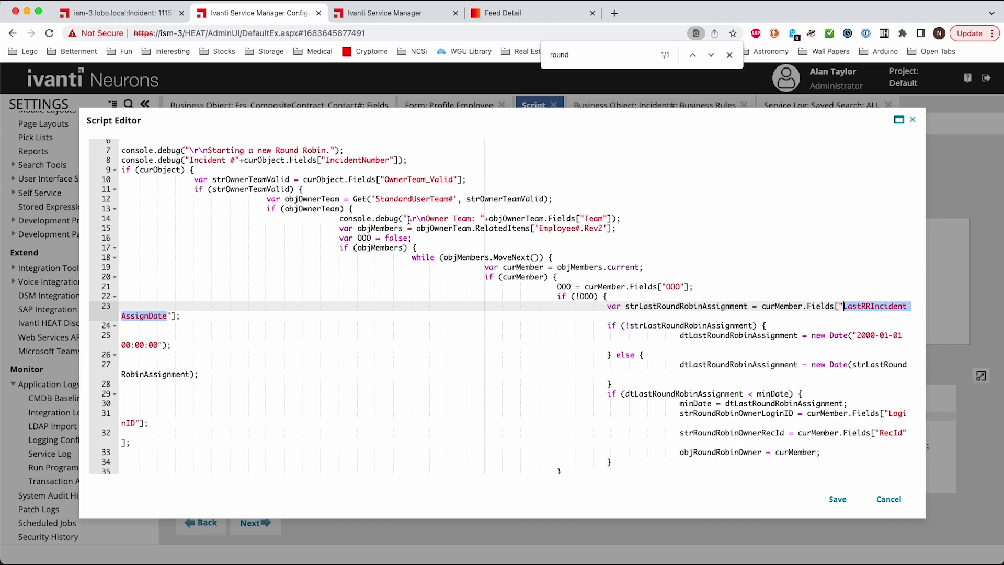
drag(413, 199, 431, 228)
click(448, 228)
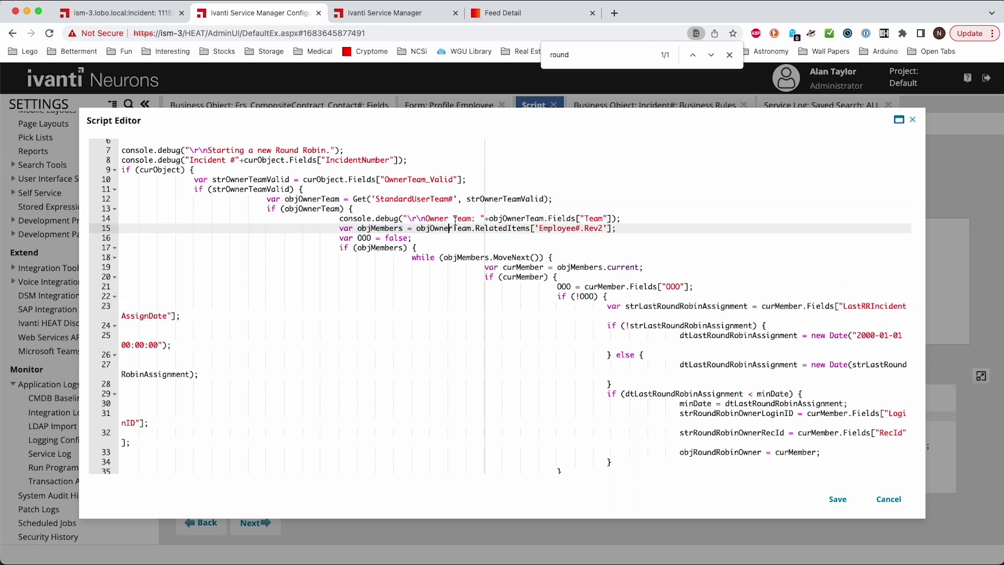
click(575, 259)
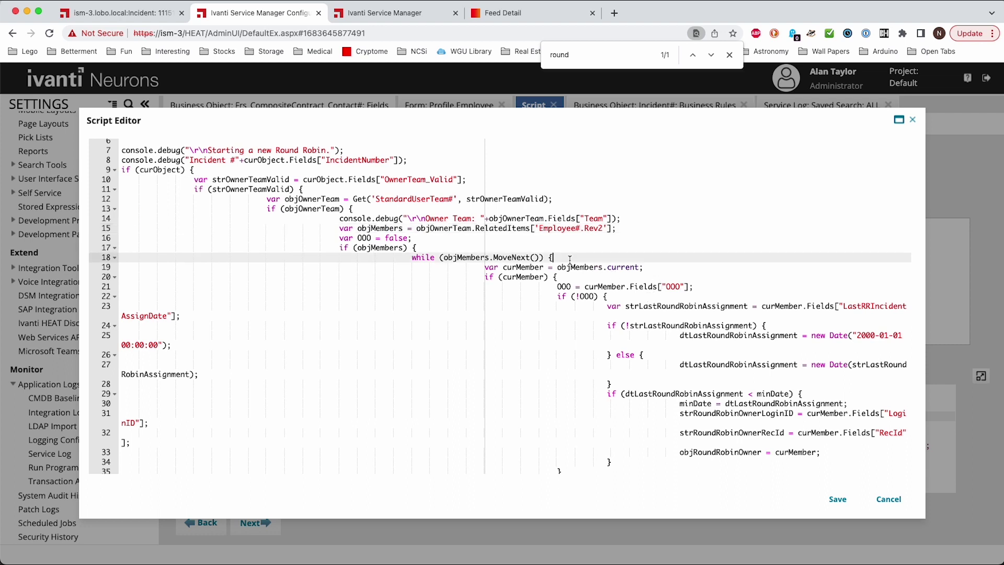
drag(572, 264, 586, 287)
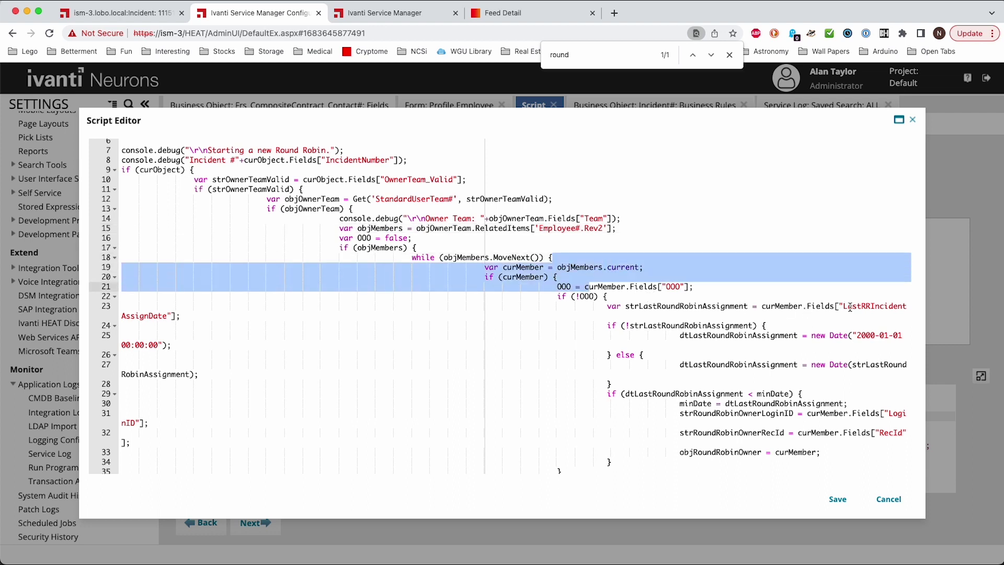
drag(848, 305, 898, 305)
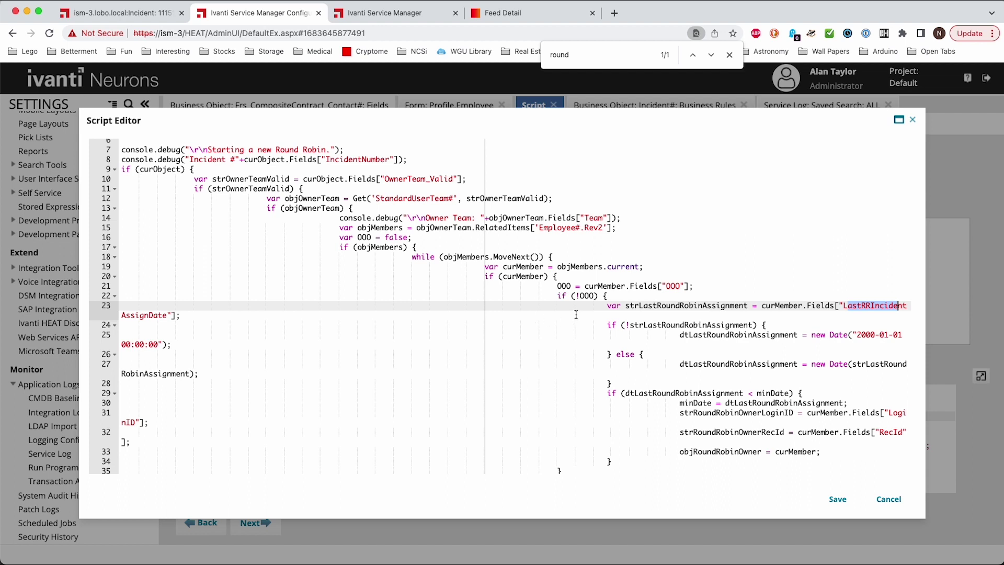
click(871, 306)
double_click(873, 305)
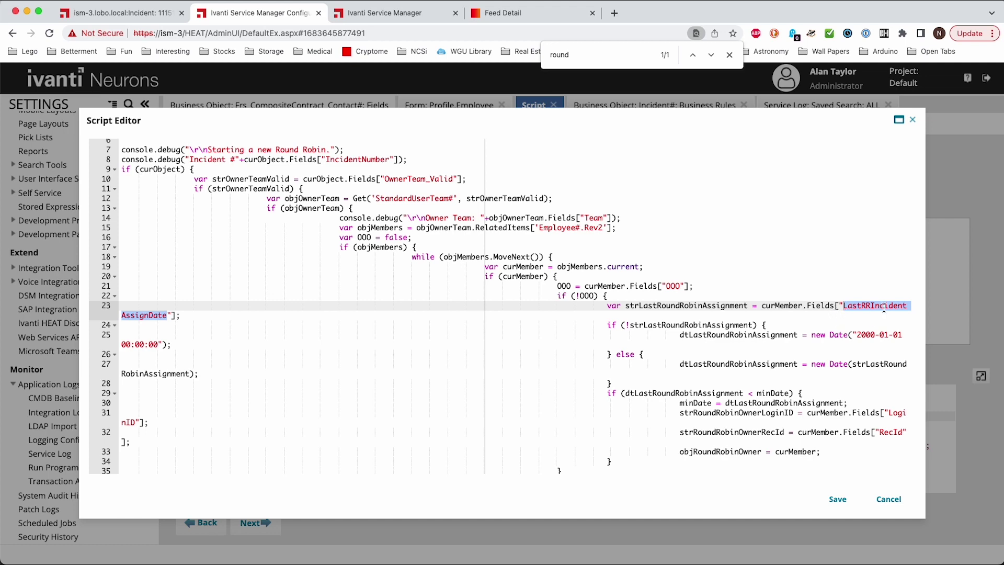
scroll(880, 314, down, 5)
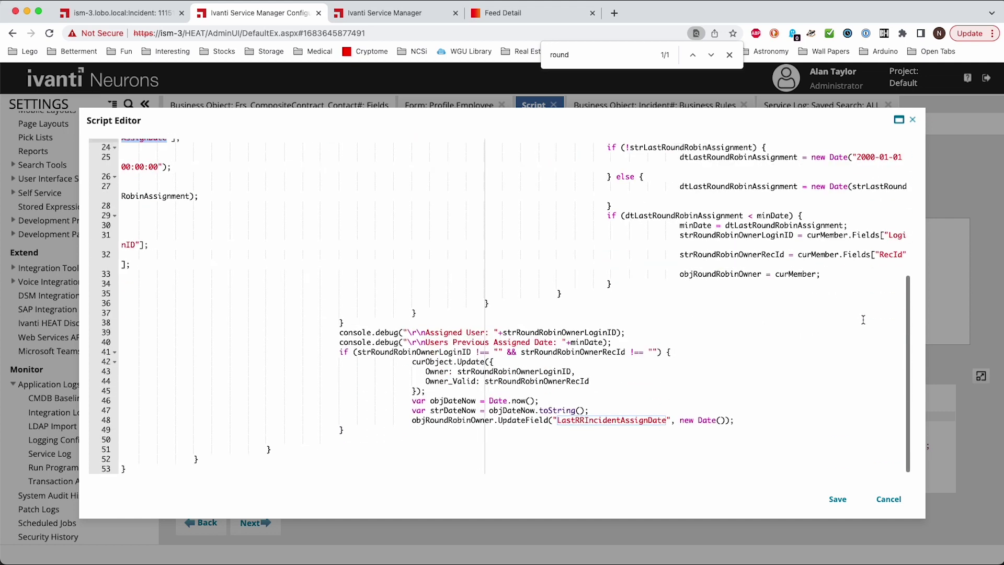
Step: Review LastRRIncidentAssignDate on lines 48 and 23, then cancel the script editor unchanged
double_click(603, 422)
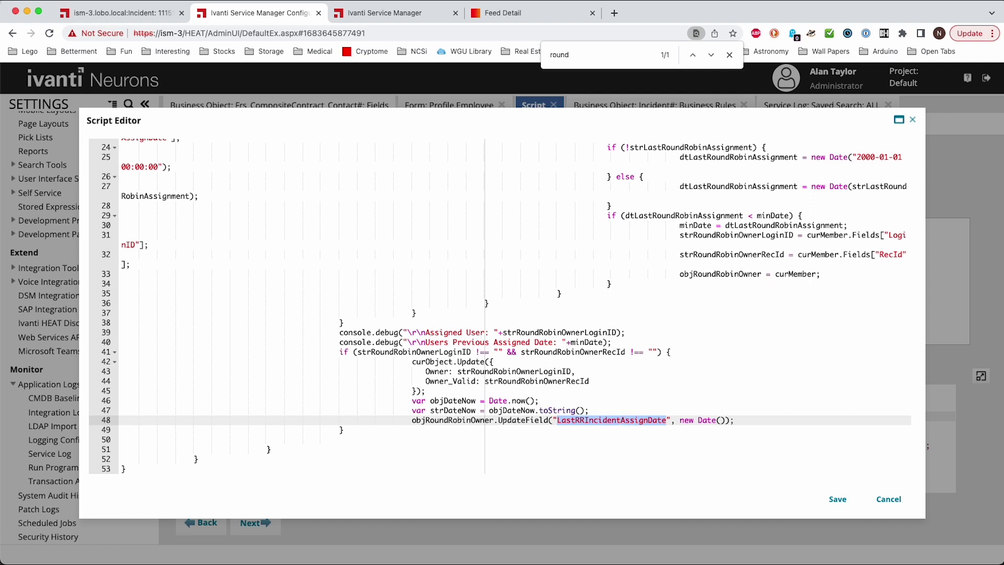
scroll(728, 294, up, 5)
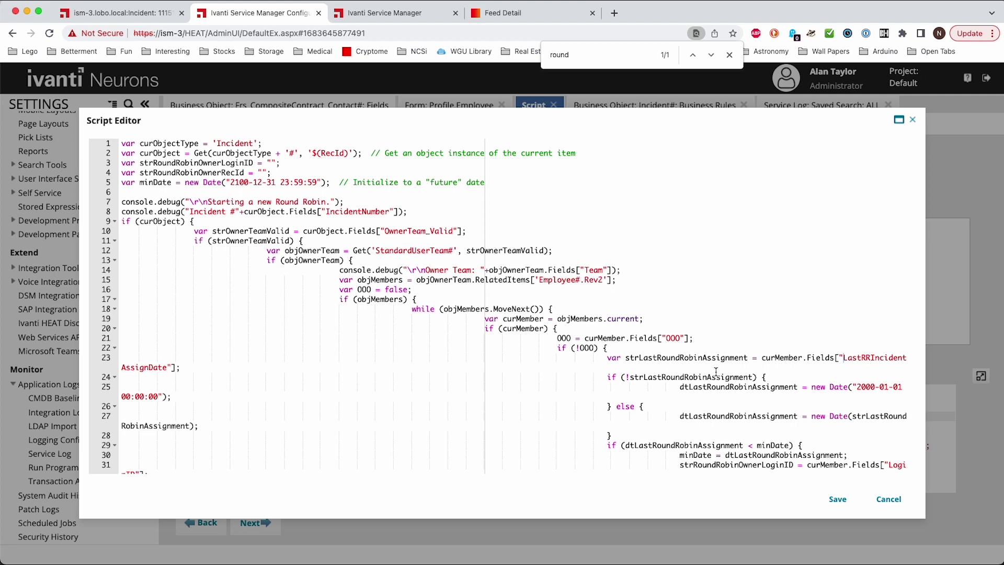
double_click(867, 357)
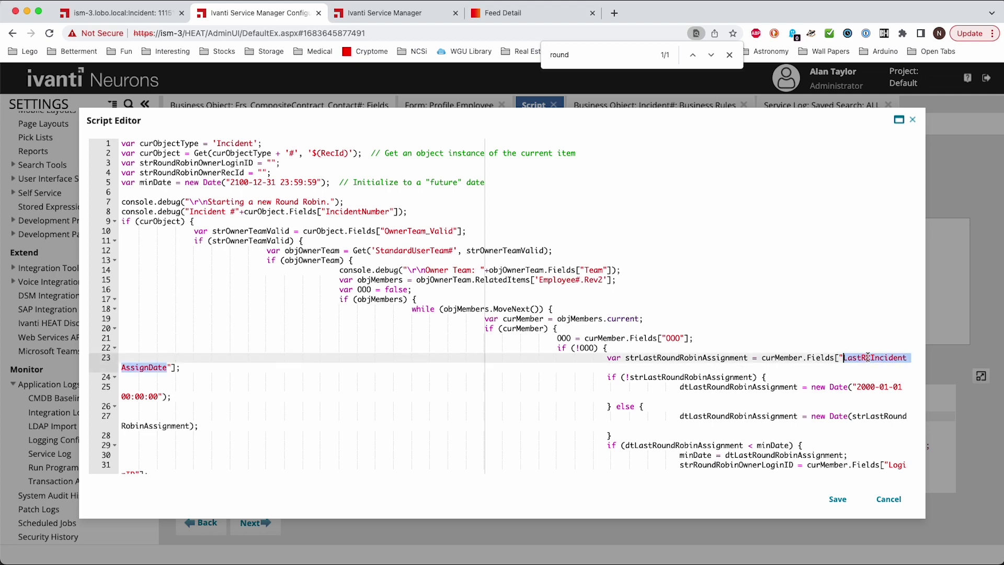
scroll(612, 412, down, 5)
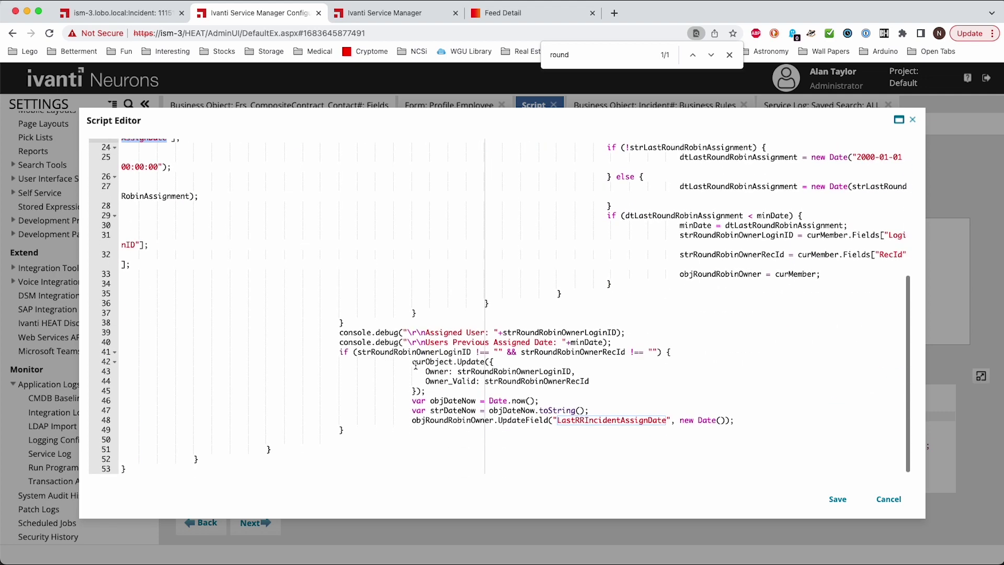
scroll(600, 359, up, 3)
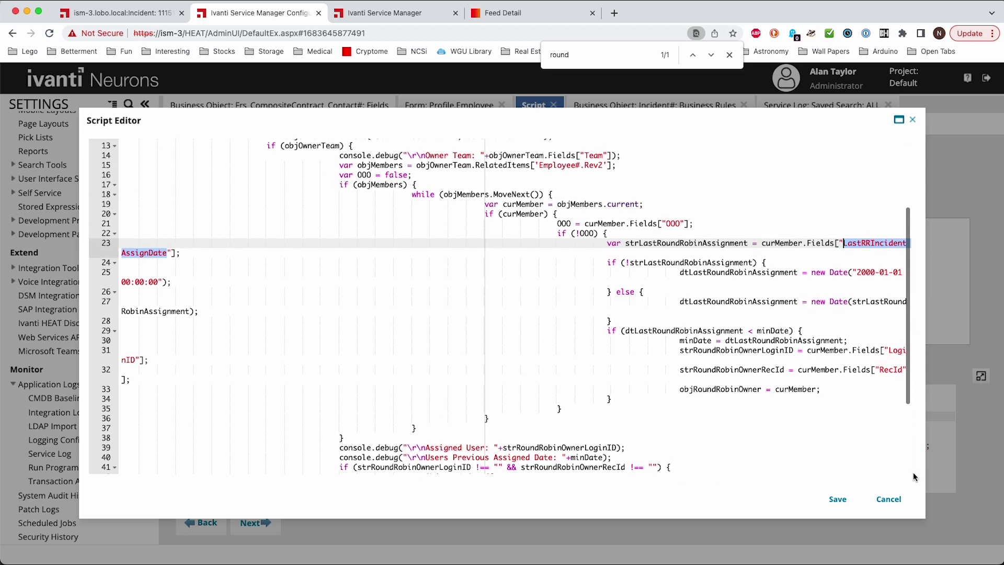
click(888, 498)
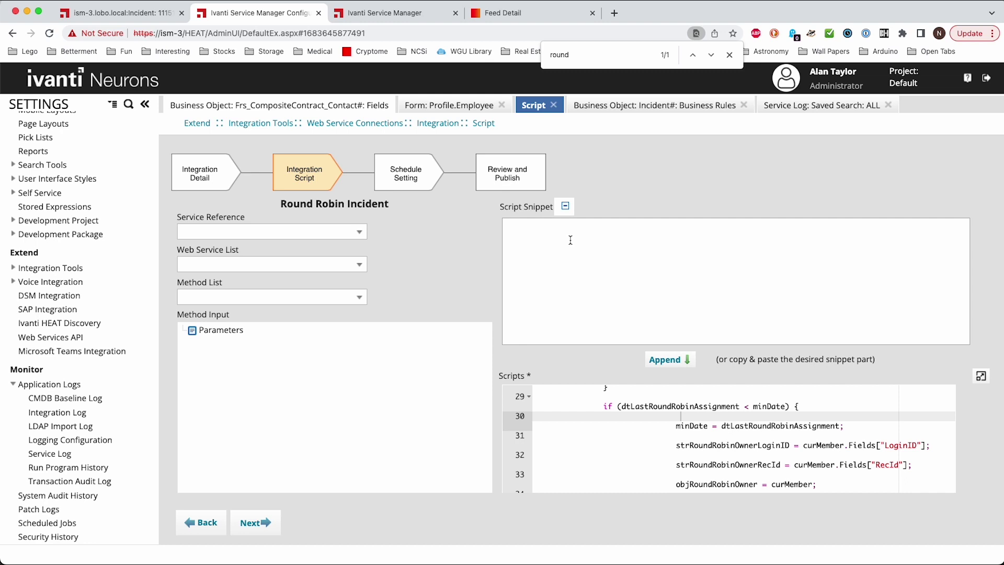
Step: View the Incident business rules, then the Round Robin (Incidents) web service script action
click(672, 110)
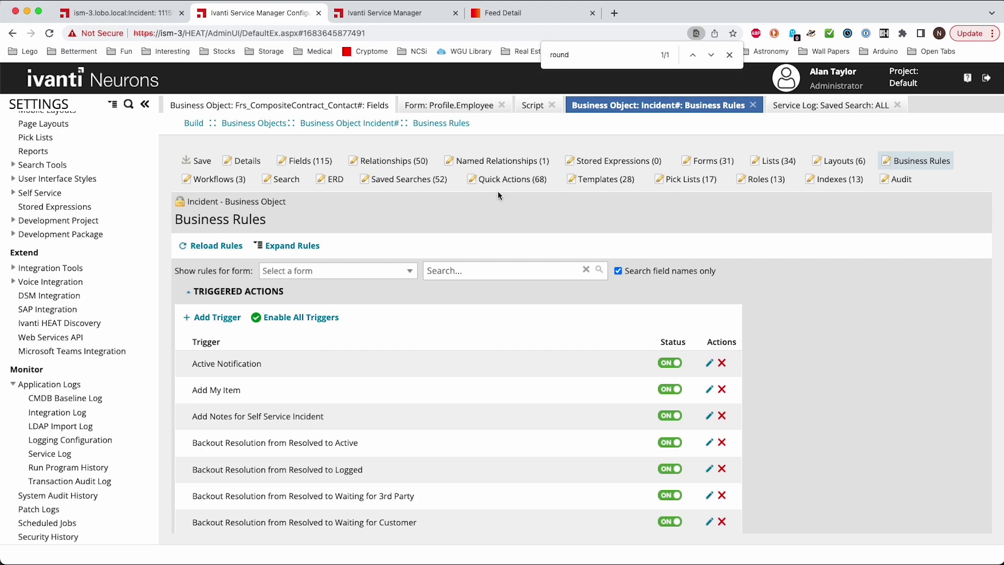
click(400, 15)
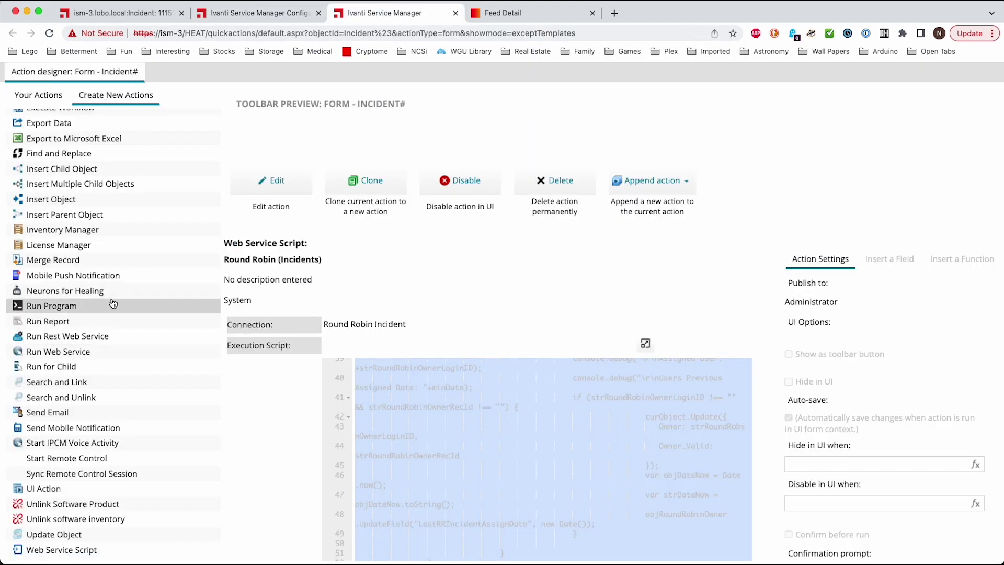
Step: Browse connections for a new web service script action, then discard it unsaved
click(58, 550)
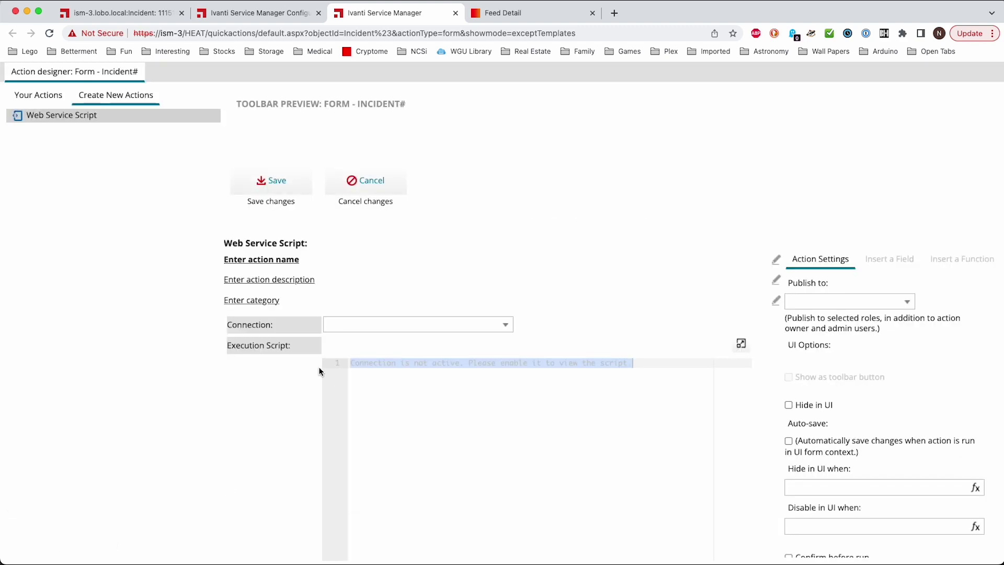
click(490, 328)
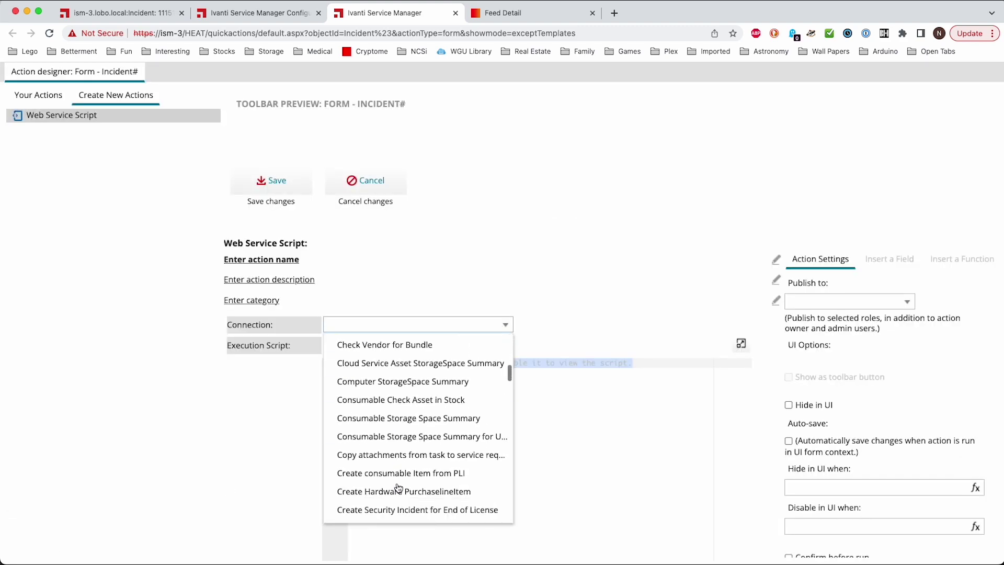
scroll(398, 488, down, 10)
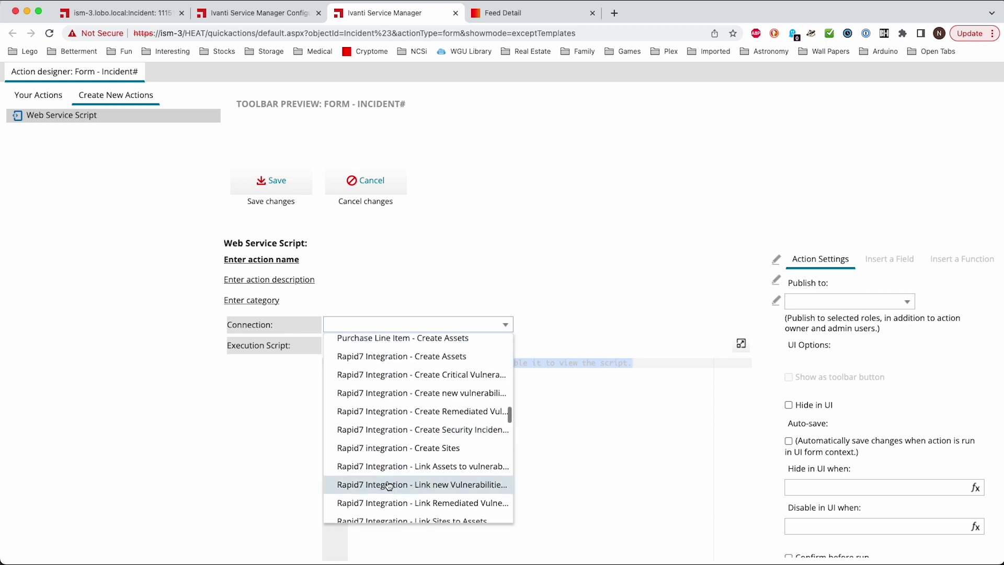
scroll(389, 486, down, 8)
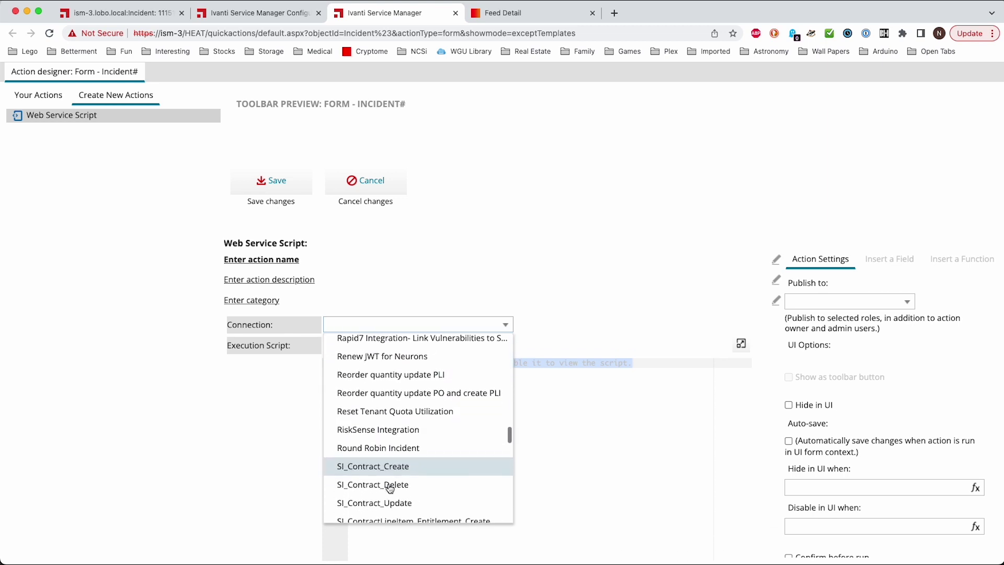
click(464, 230)
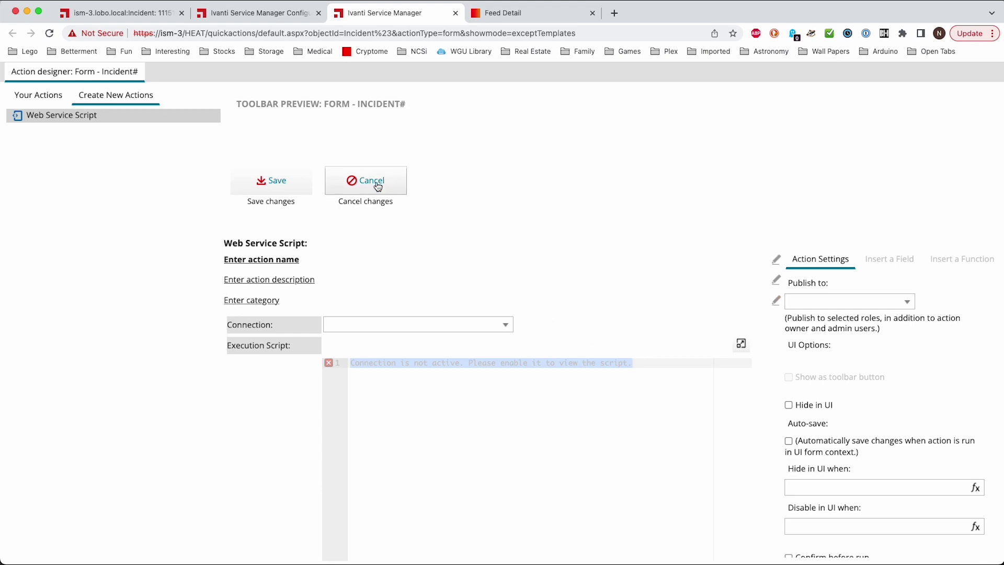
click(378, 186)
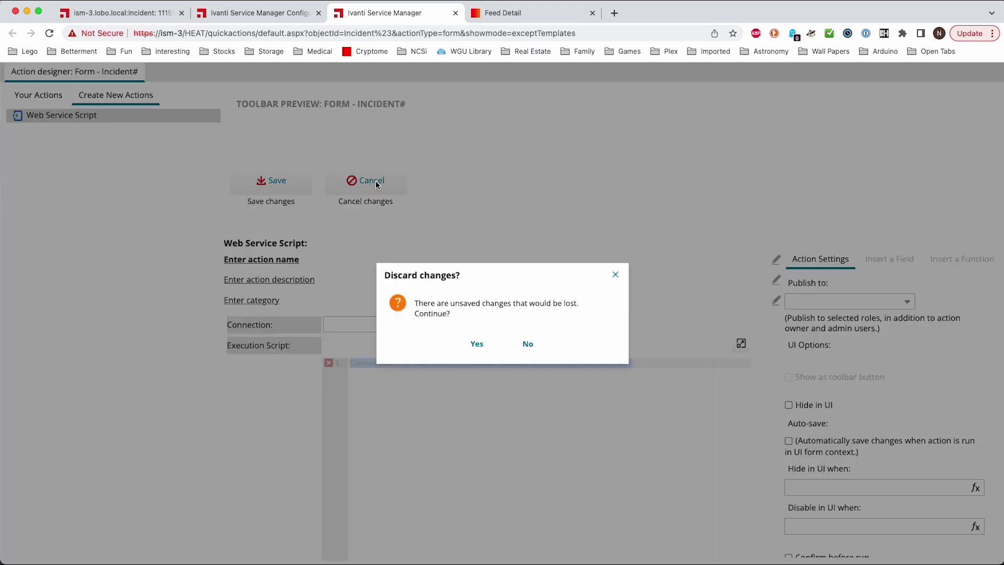
click(474, 349)
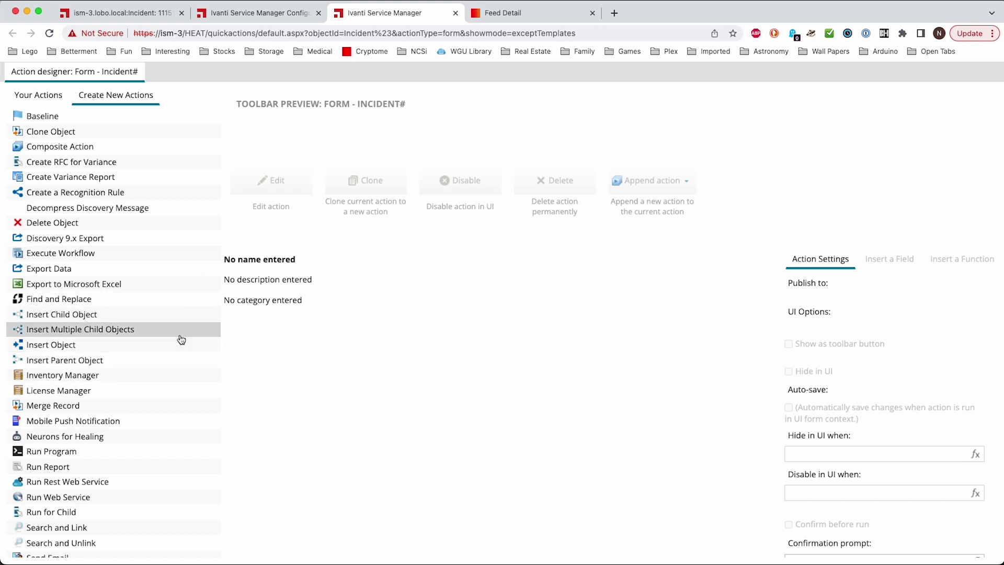
Step: Return to the Incident business object's Business Rules configuration page
scroll(173, 347, down, 3)
scroll(173, 347, up, 3)
scroll(171, 346, down, 2)
scroll(172, 346, up, 2)
click(279, 13)
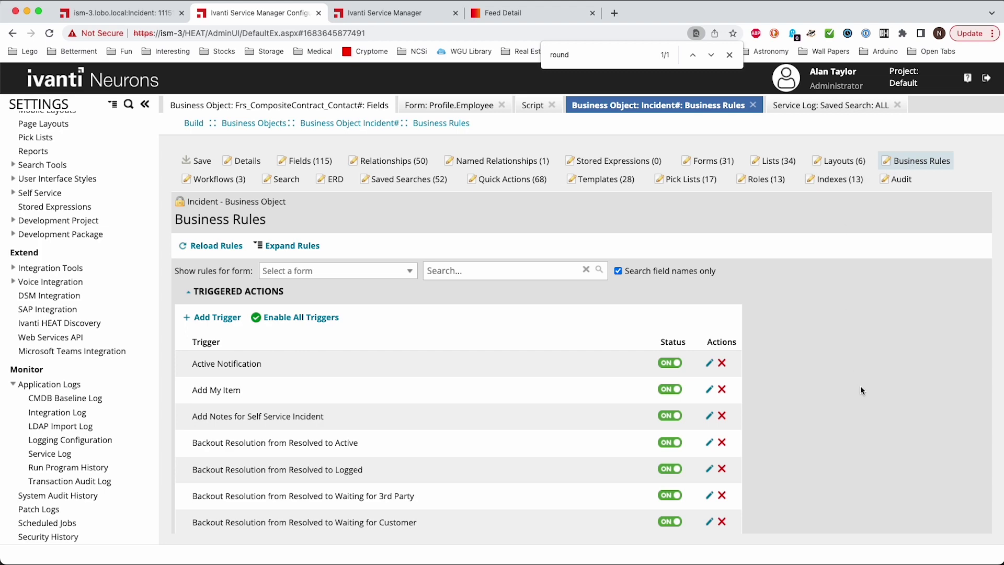
Step: Open the Round Robin Incidents trigger and check its OwnerTeam field condition
scroll(667, 419, down, 12)
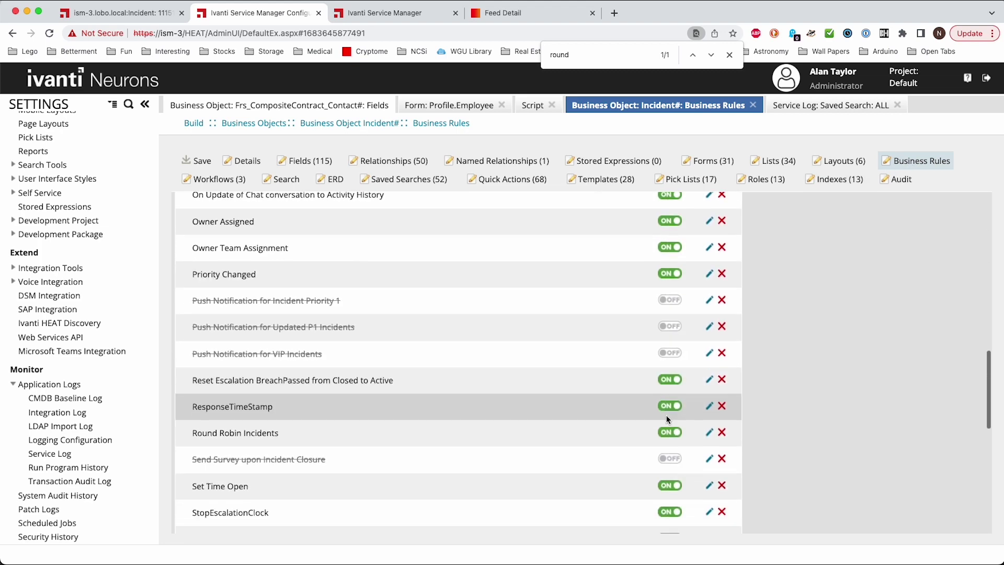
scroll(664, 417, down, 3)
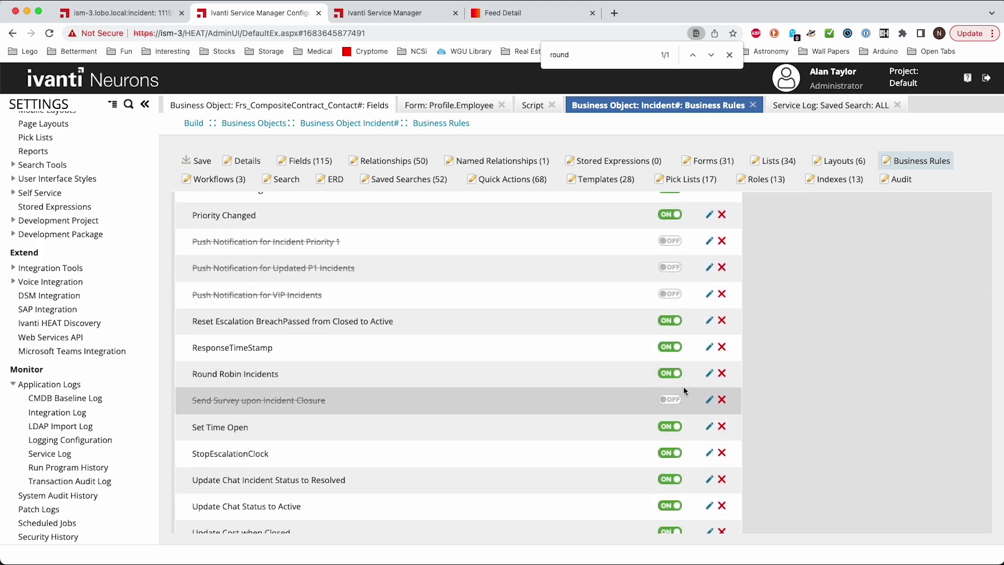
click(709, 376)
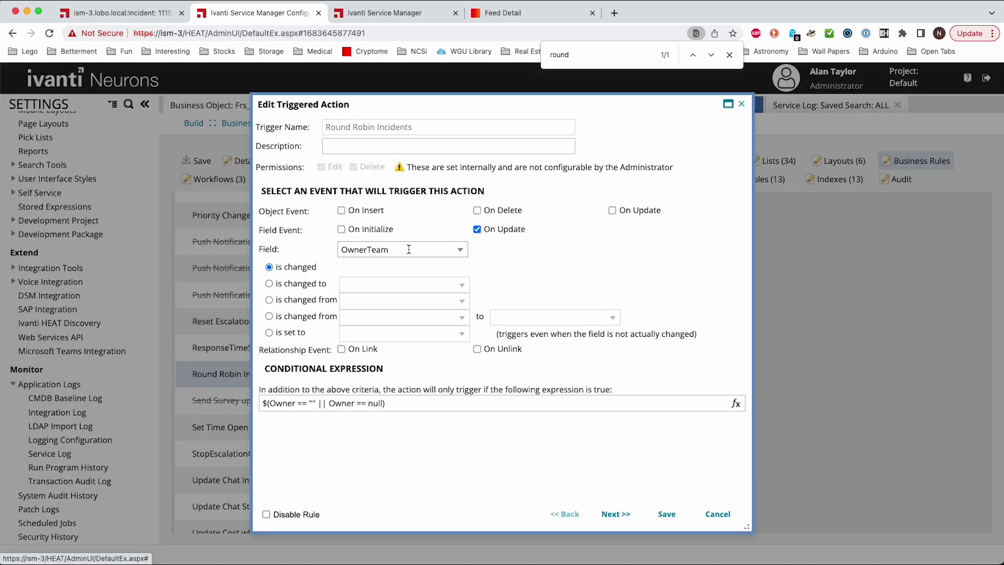
click(408, 249)
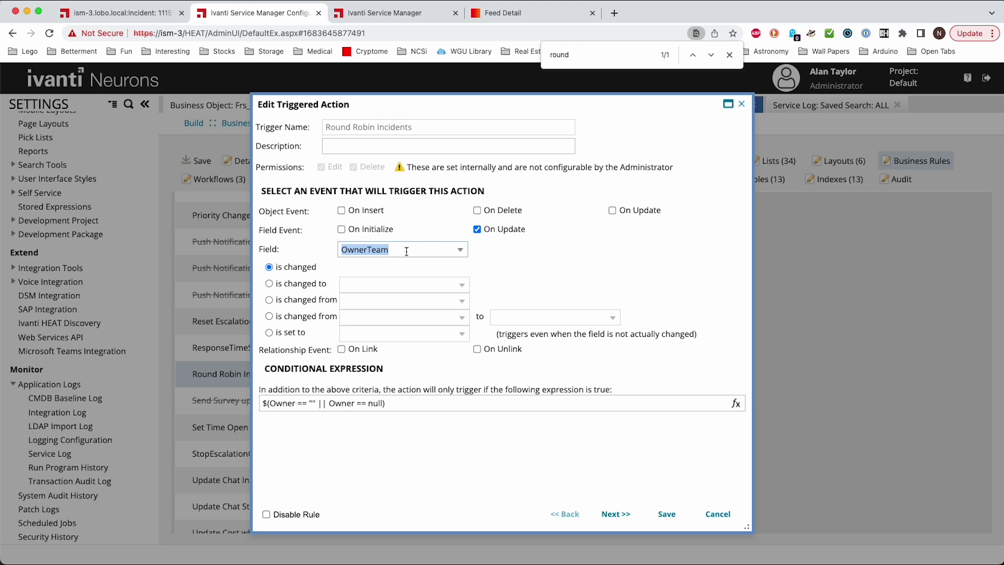
Step: Compare incident 11151's Team value Facilities with the trigger's OwnerTeam field
click(187, 9)
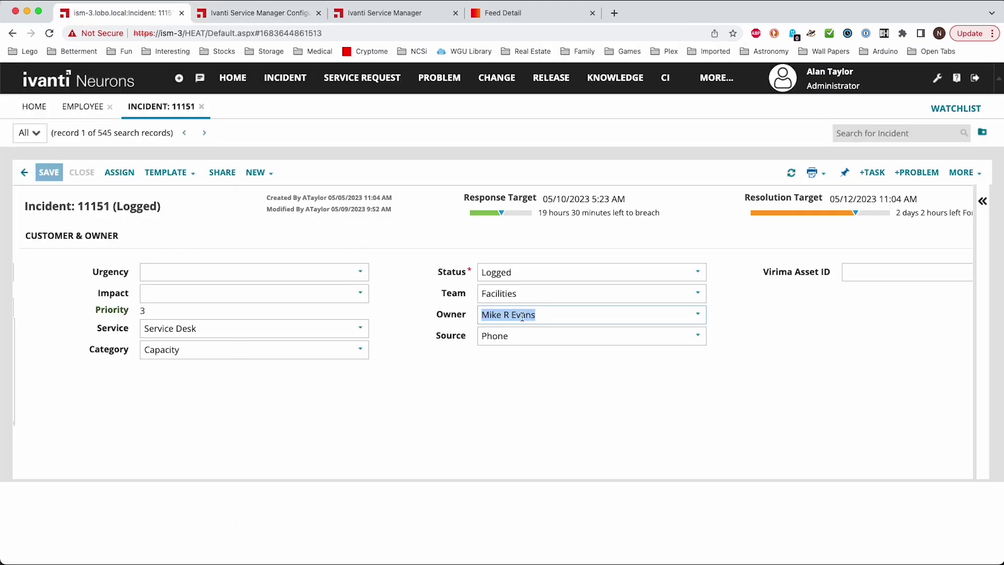
click(504, 294)
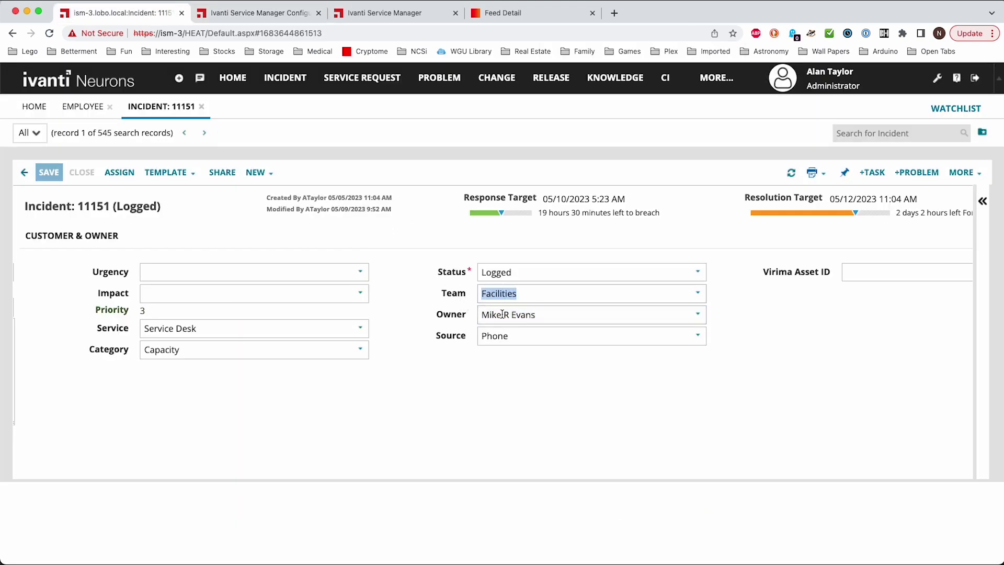
click(255, 16)
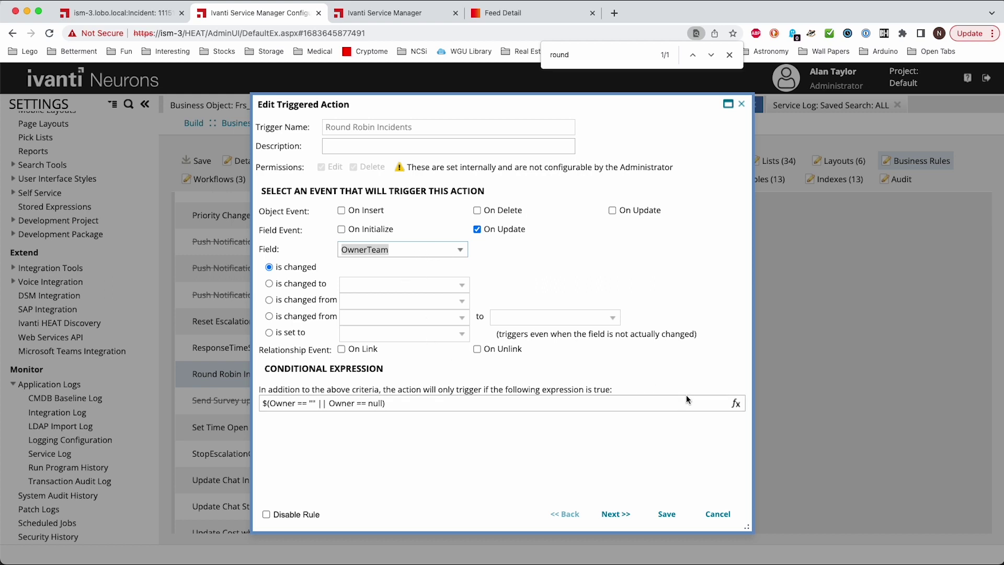
click(737, 409)
Step: Assign a different owner to incident 11151, then return to the trigger settings
click(130, 13)
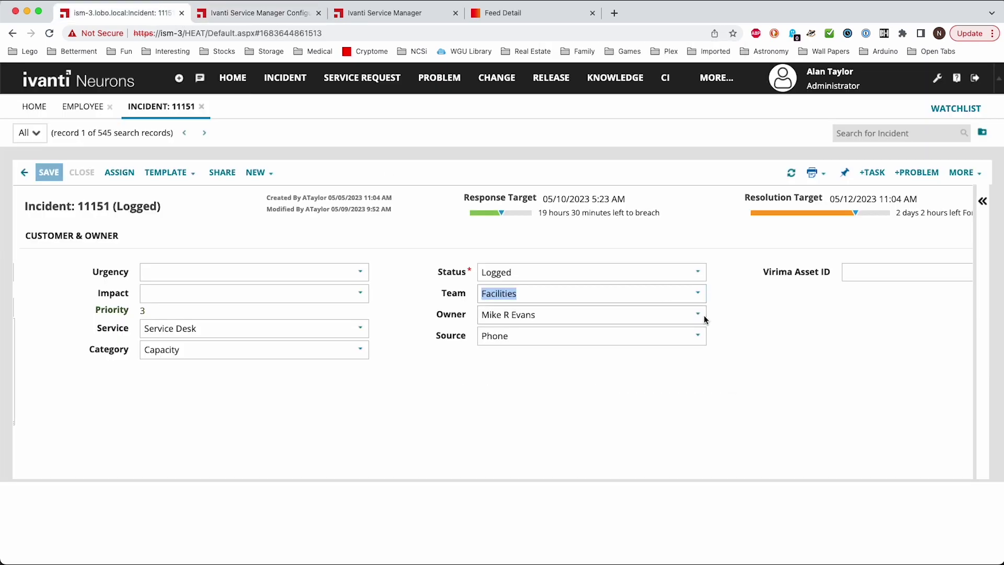
click(698, 314)
click(536, 369)
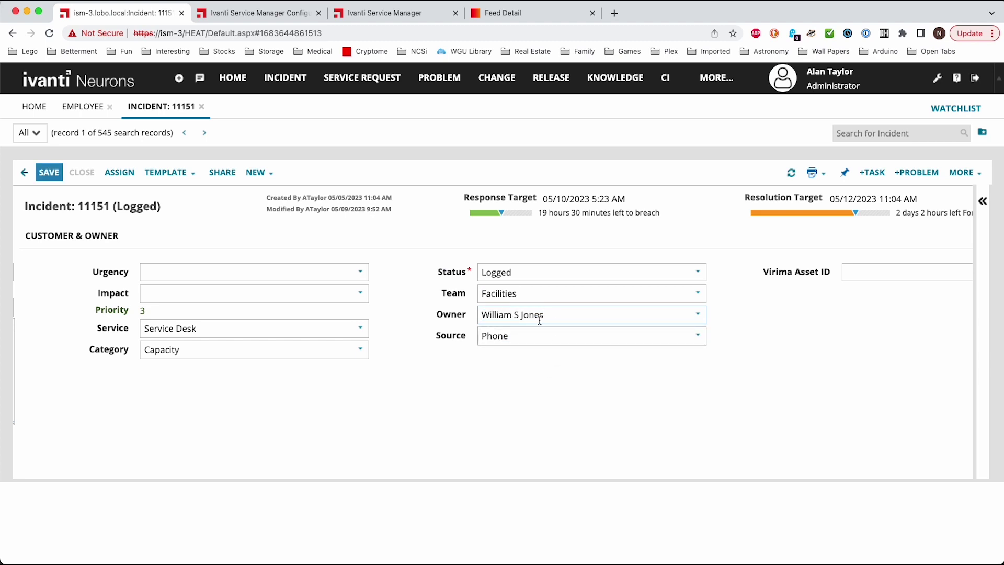
drag(563, 315, 440, 320)
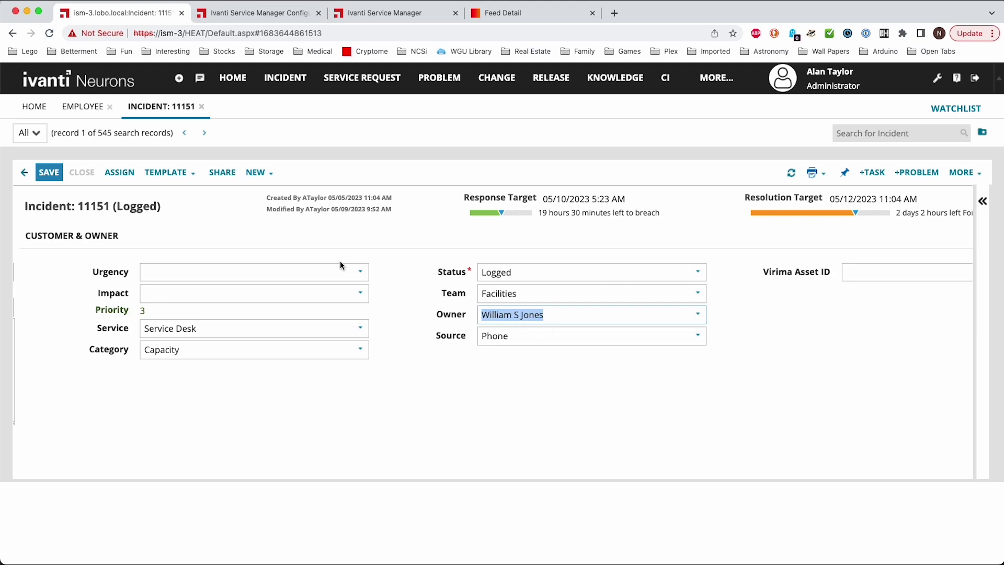
click(260, 13)
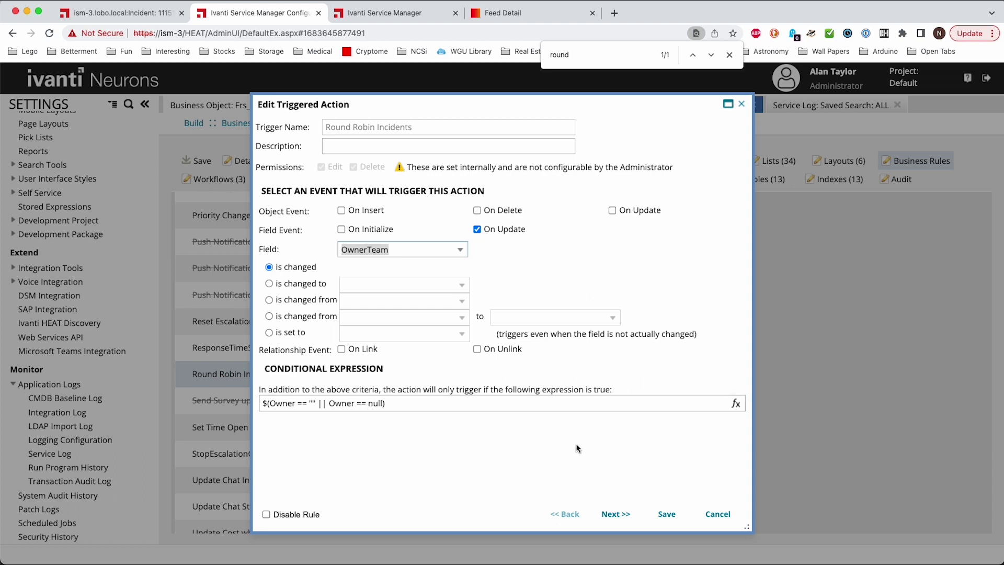
Step: Base the trigger's action on a copy of the existing Round Robin (Incidents) action
click(615, 513)
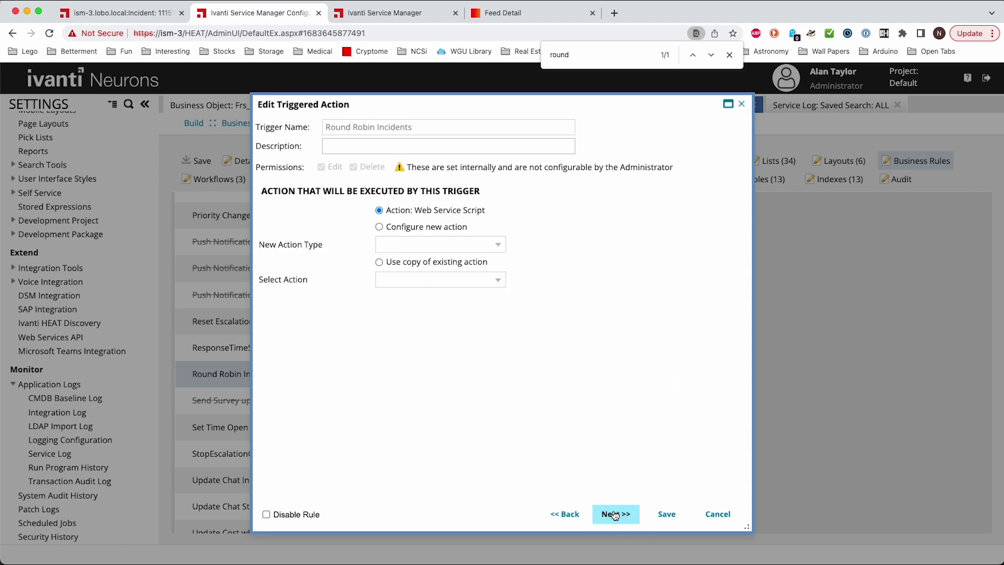
click(379, 262)
click(498, 280)
scroll(479, 347, down, 15)
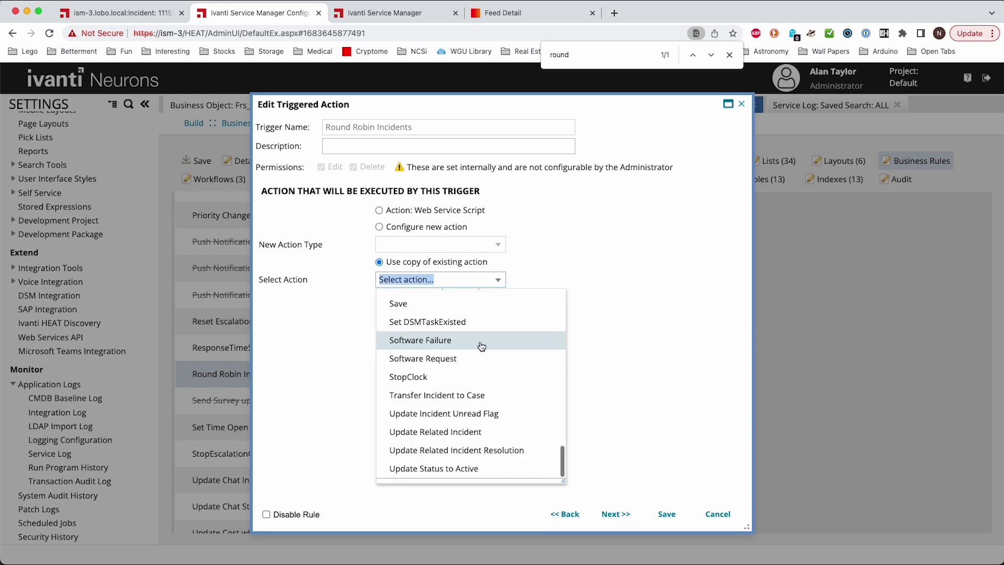
scroll(460, 366, up, 2)
click(441, 374)
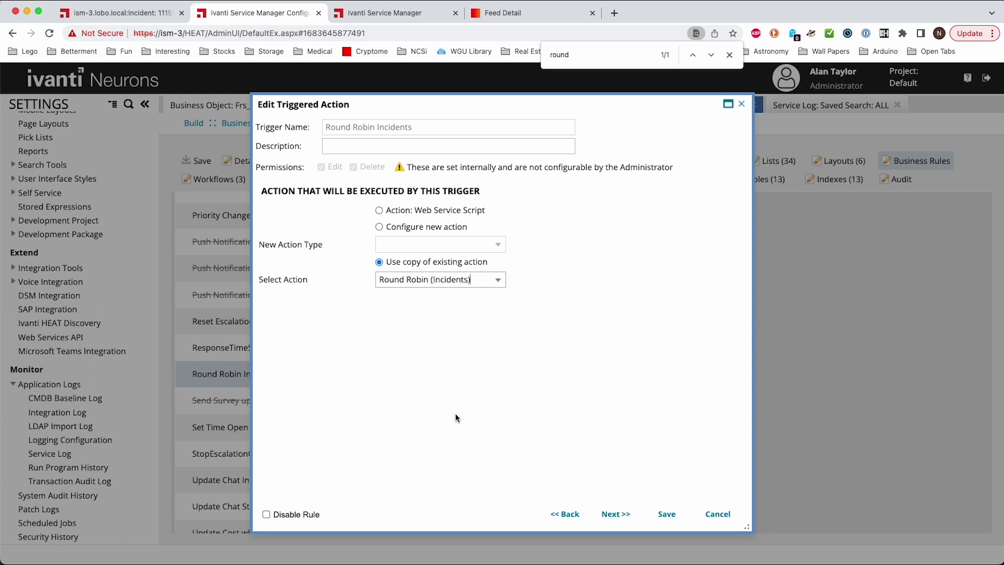
Step: Cancel the trigger editor from the script page, returning to the Incident business rules list
click(616, 514)
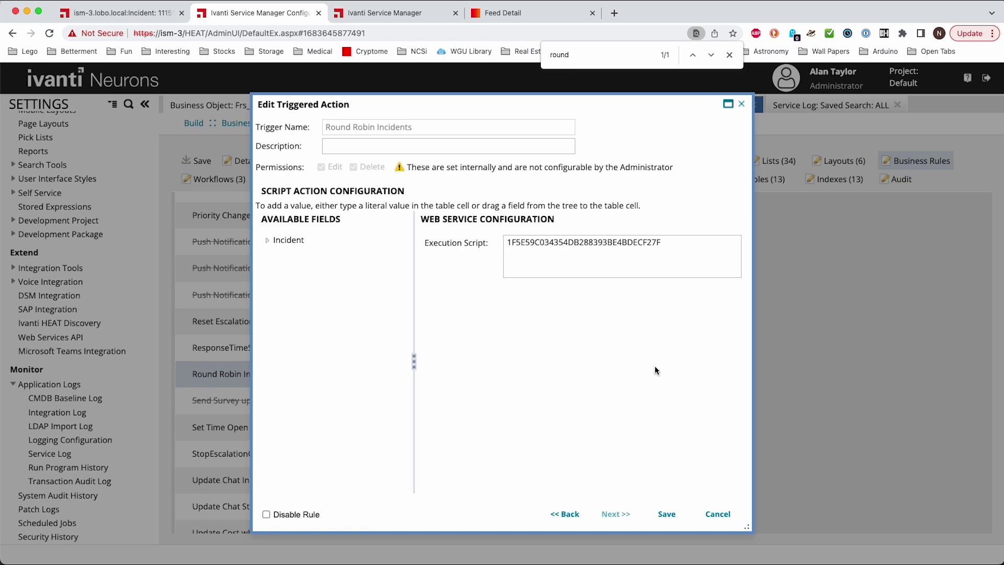
click(718, 514)
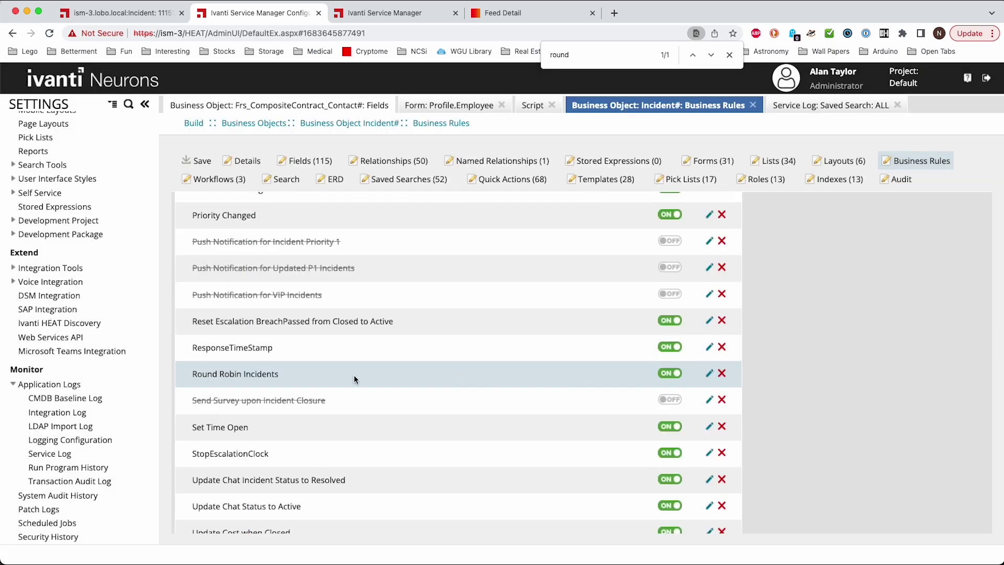
scroll(276, 376, up, 15)
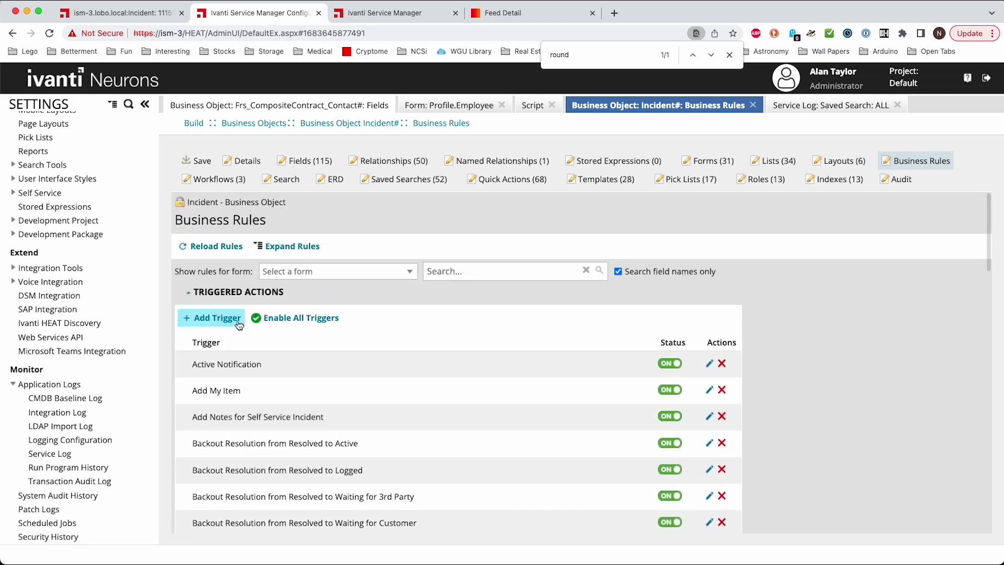
scroll(377, 368, down, 10)
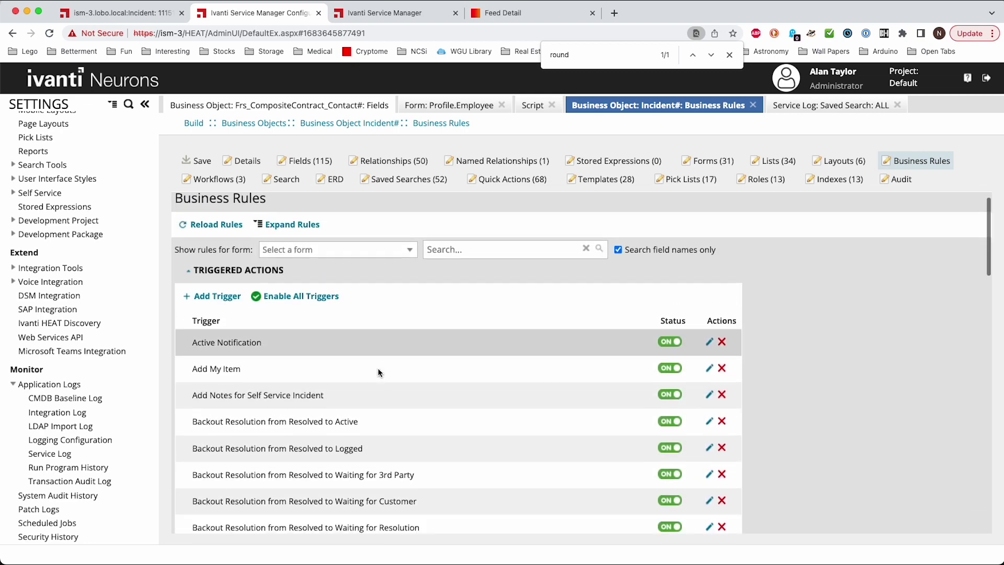
scroll(386, 374, down, 6)
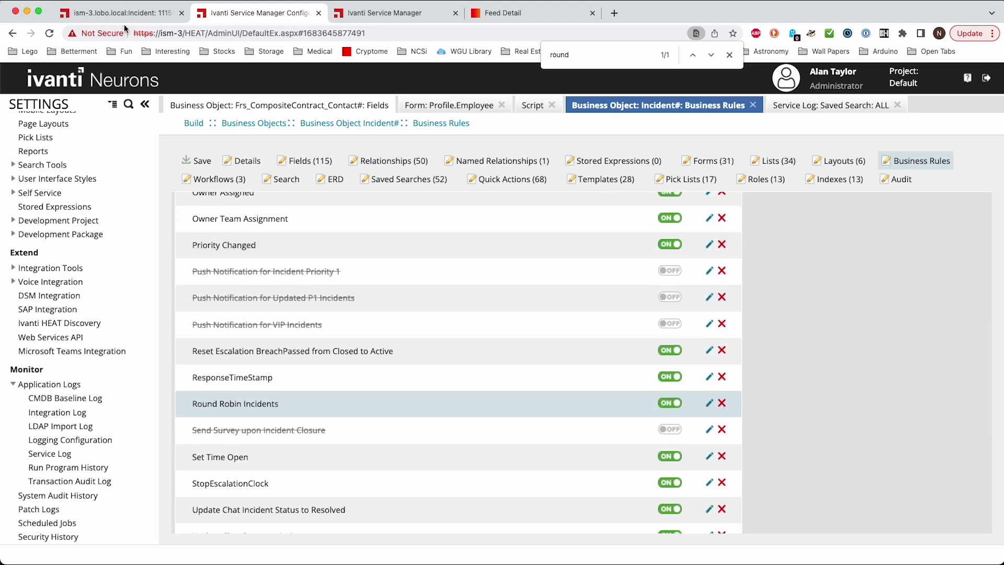
Step: On incident 11151, set Team to Accounting and leave Owner blank
click(123, 15)
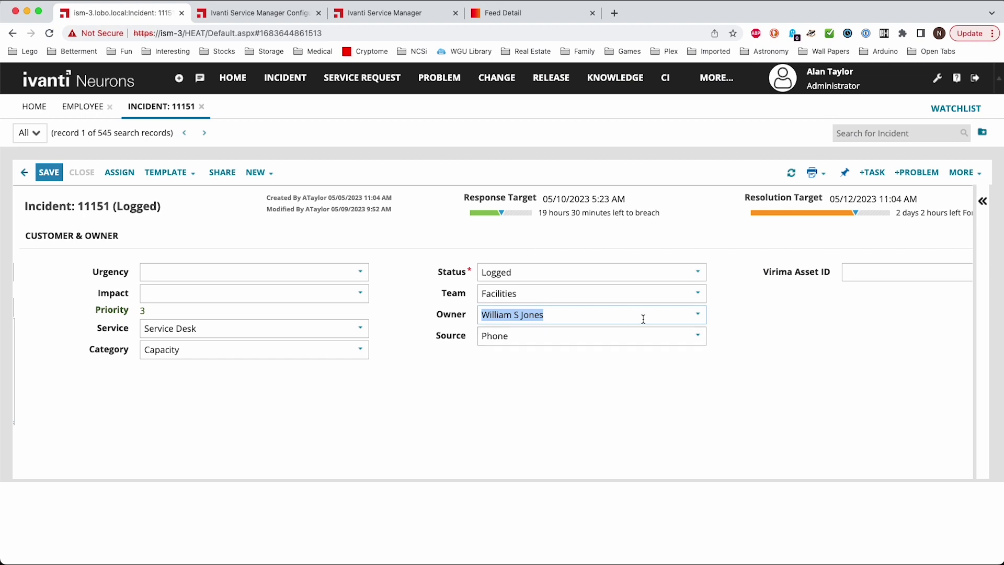
click(696, 295)
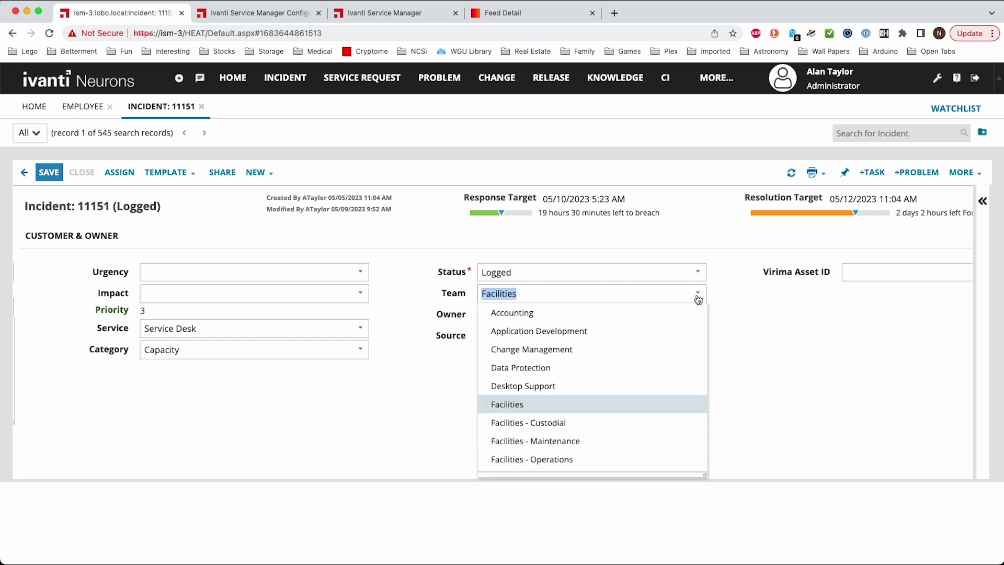
click(563, 313)
click(698, 314)
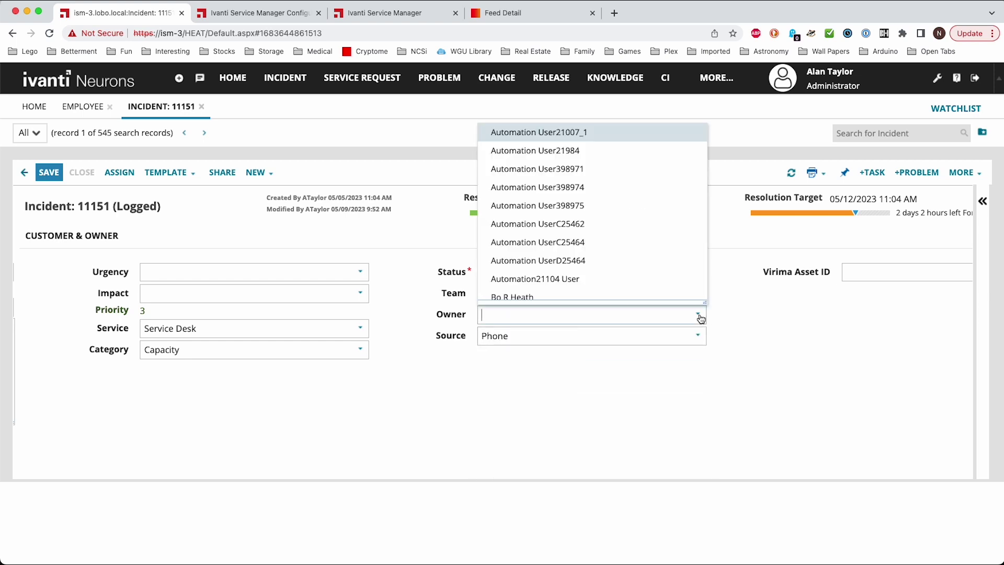
click(746, 365)
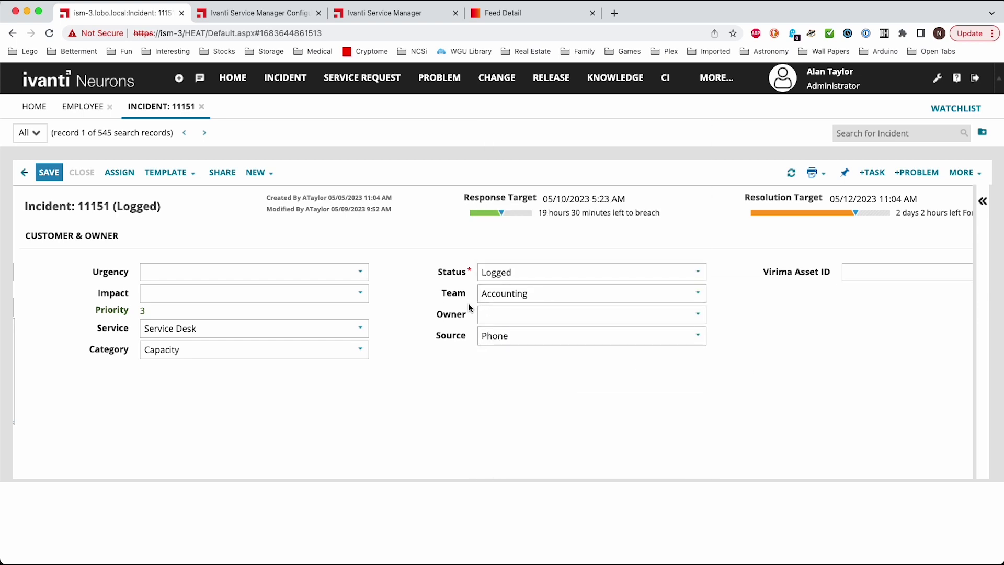
Step: Save incident 11151 and refresh it to reveal the automatically assigned owner
click(52, 173)
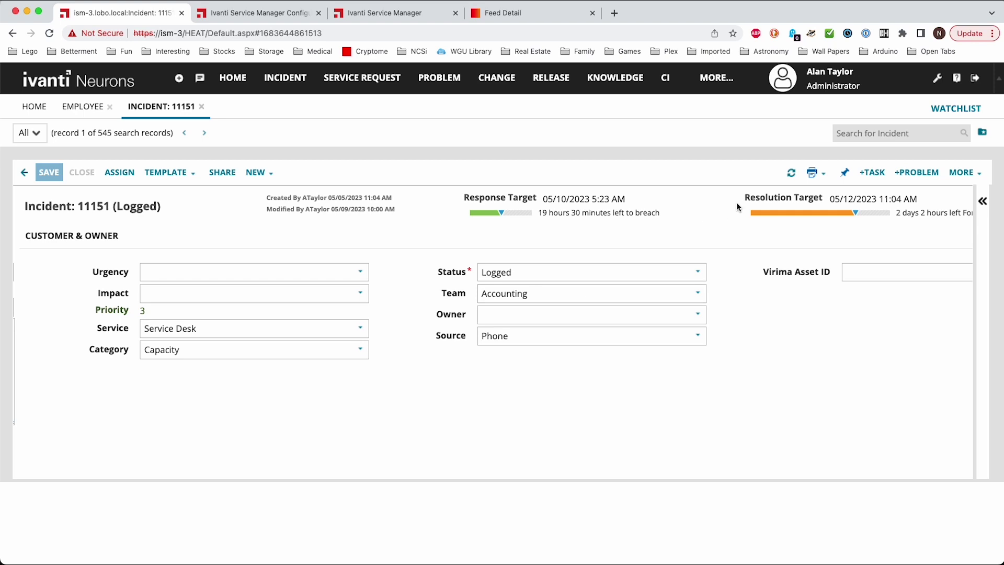
click(789, 173)
click(448, 315)
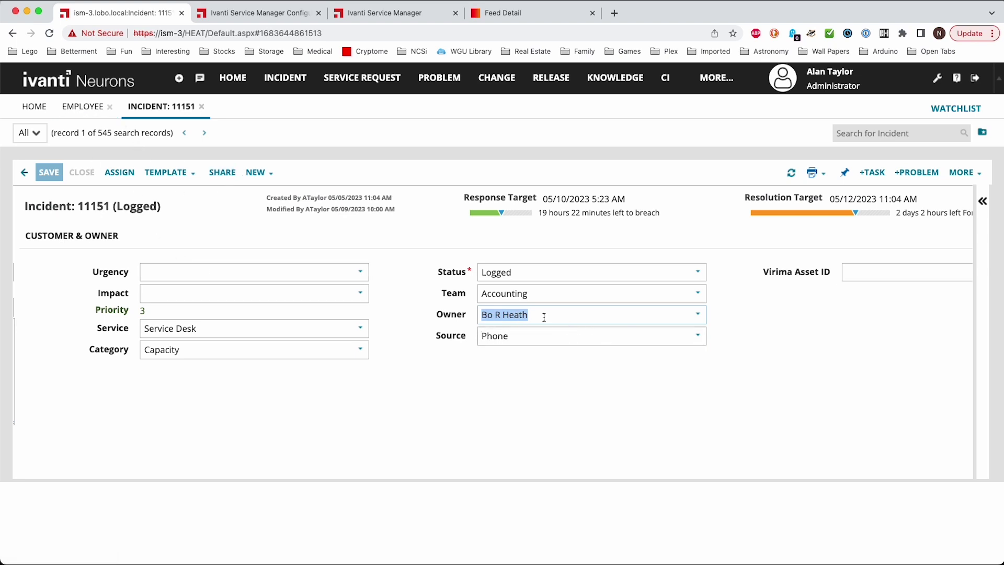
Step: Find the assigned owner in the employee list and check their Last Incident RR of 05/09/2023 10:00 AM
click(84, 106)
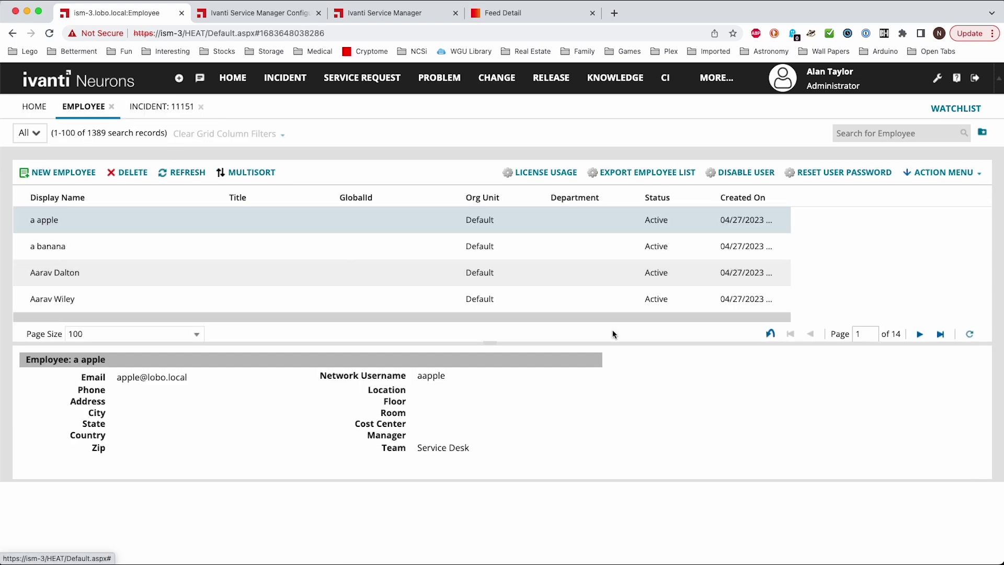
click(901, 132)
text(bio)
text(o r)
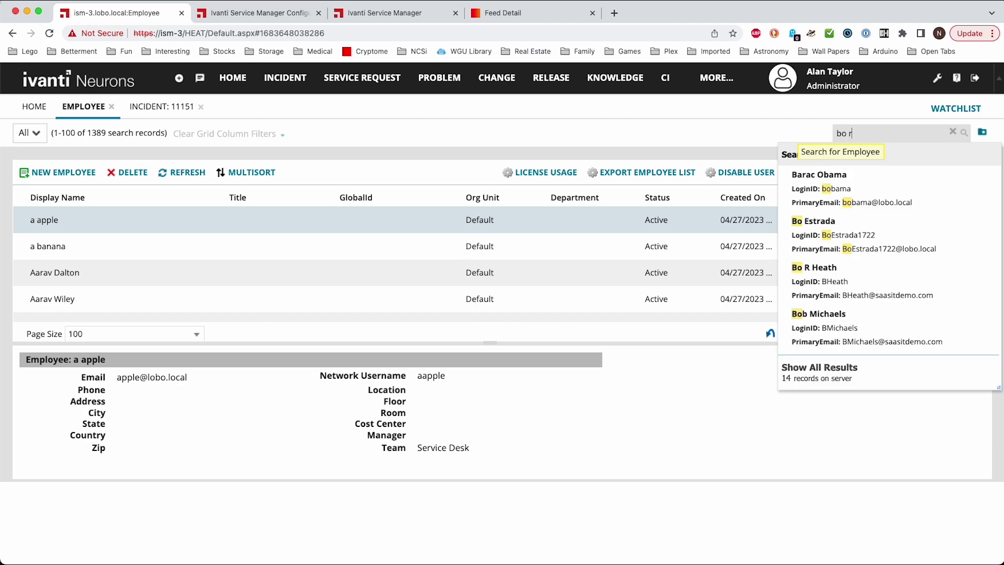
click(873, 228)
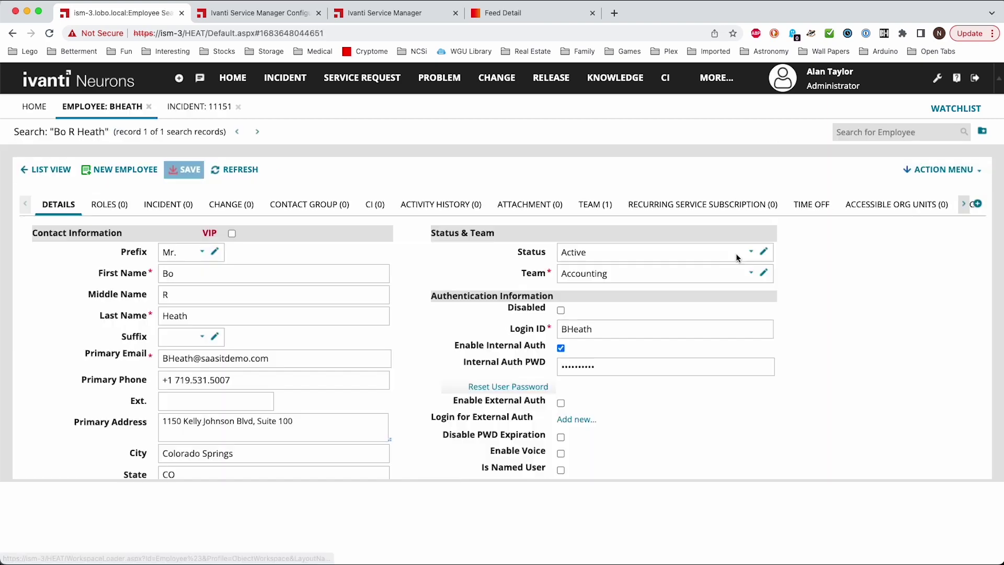
scroll(648, 412, down, 6)
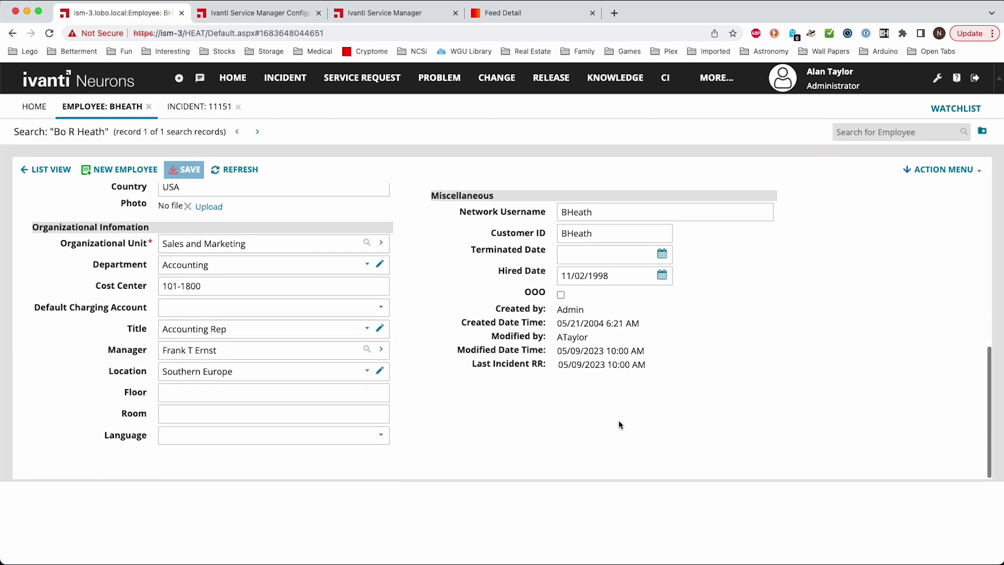
drag(560, 364, 600, 366)
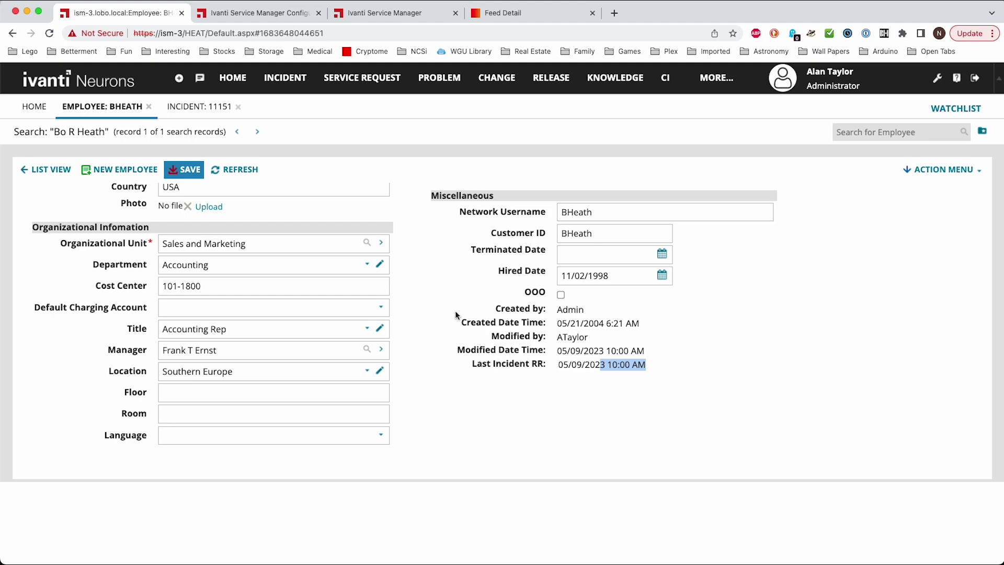
Step: Review the Round Robin Incident script's 'Starting a new Round Robin' and incident number debug lines, leaving it unchanged
click(281, 14)
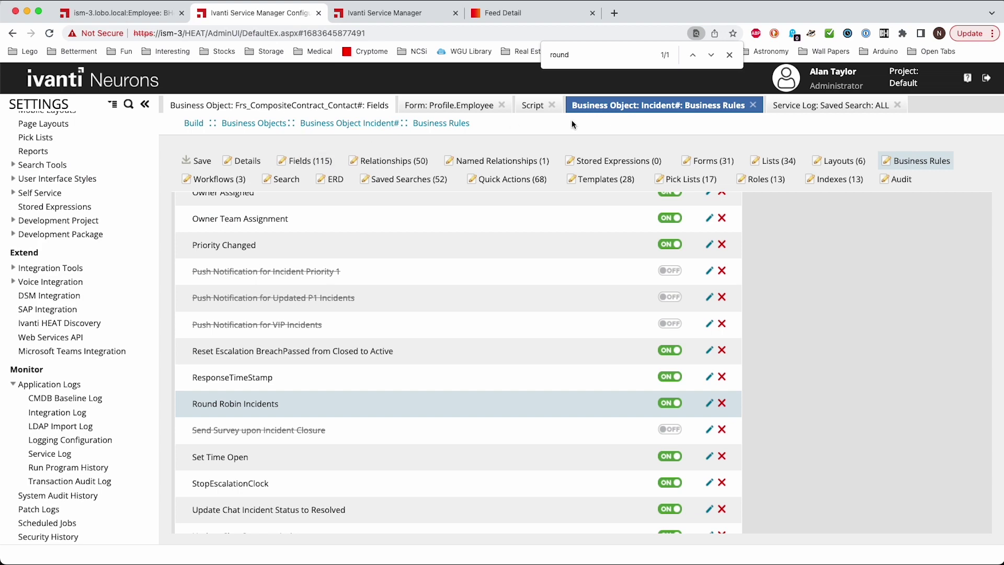
click(531, 104)
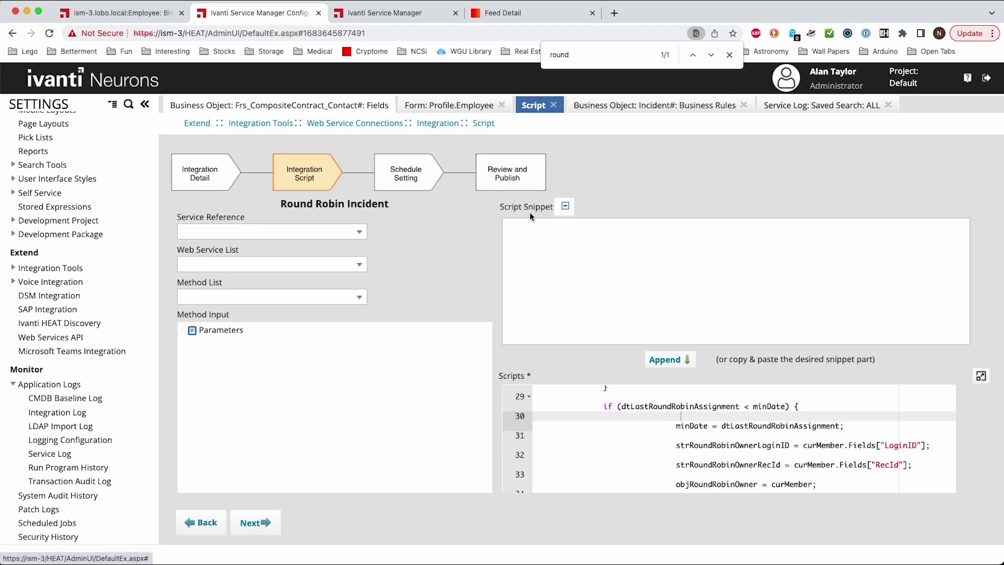
click(981, 375)
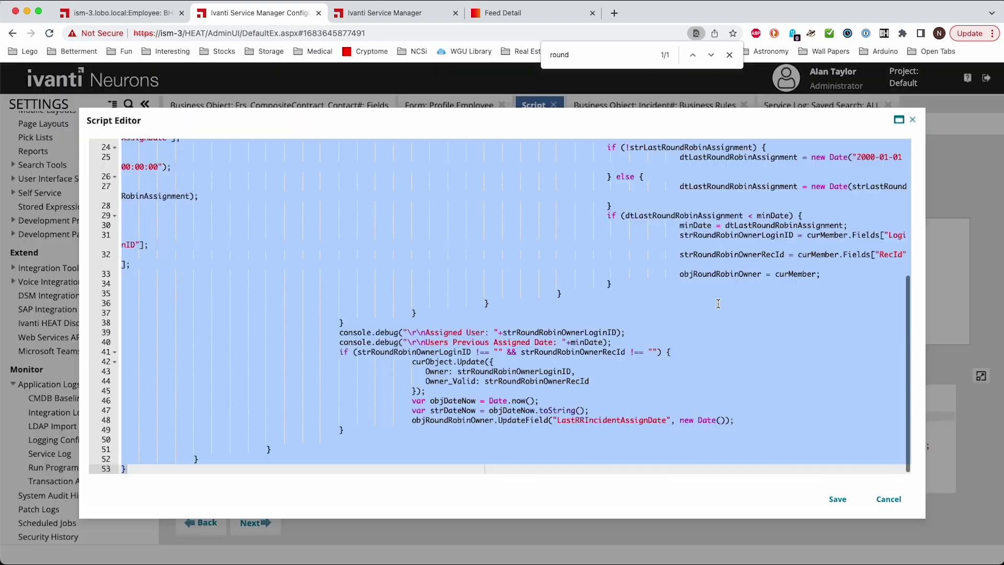
scroll(456, 272, up, 5)
click(455, 271)
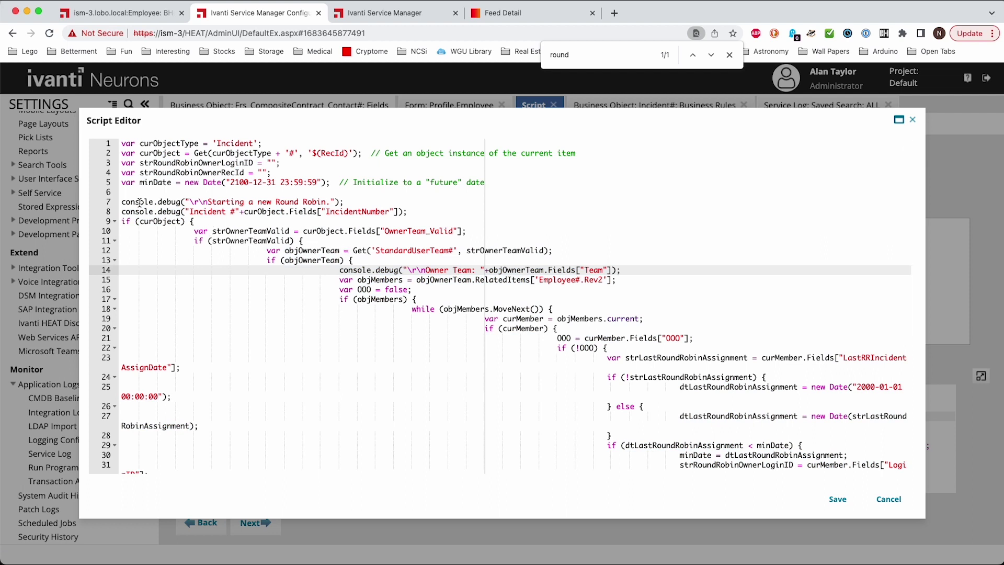
drag(140, 203, 354, 201)
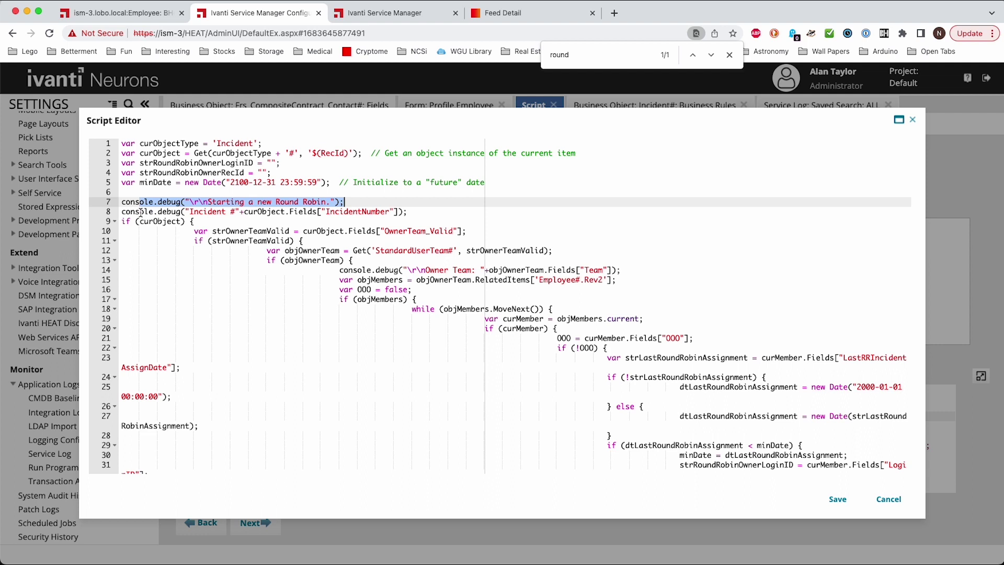
drag(136, 212, 409, 211)
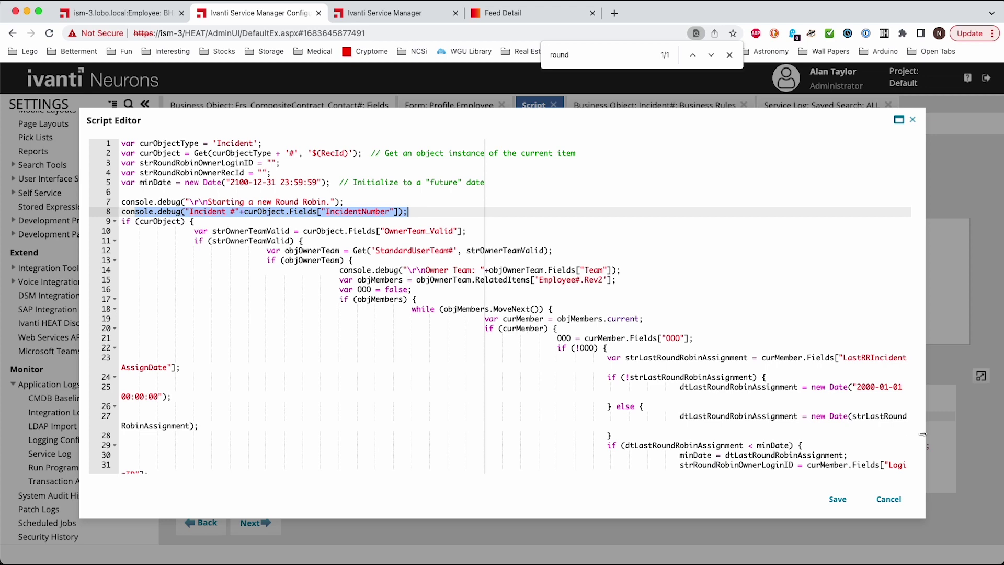
click(888, 498)
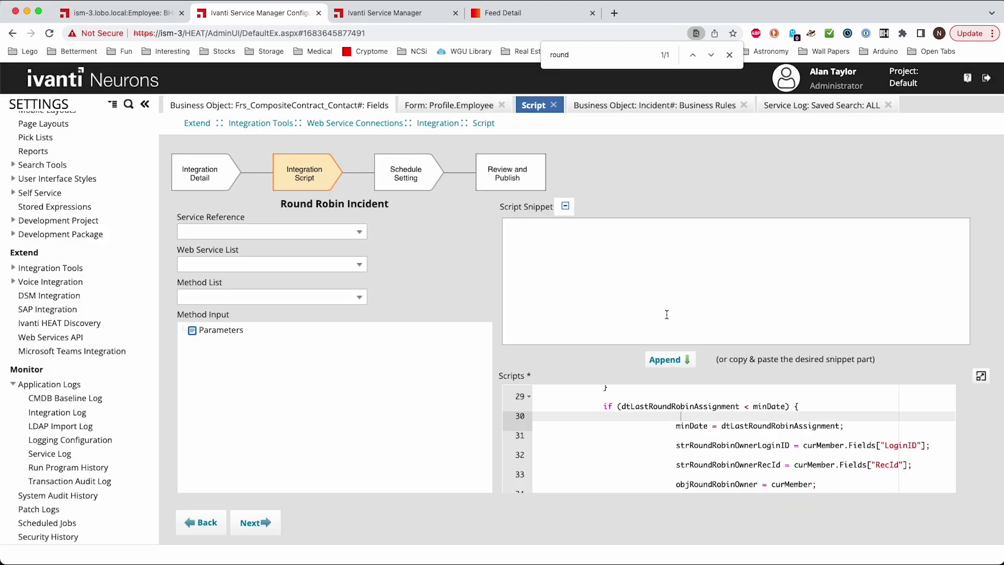
Step: Open the Service Log under Application Logs and check the filtered column's options, showing 29 Script entries
click(14, 387)
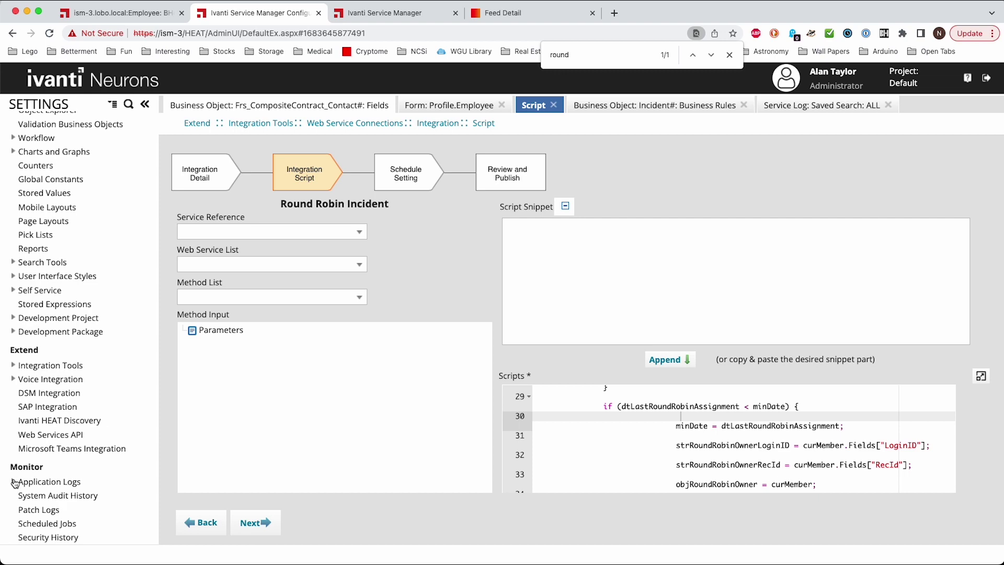
click(13, 482)
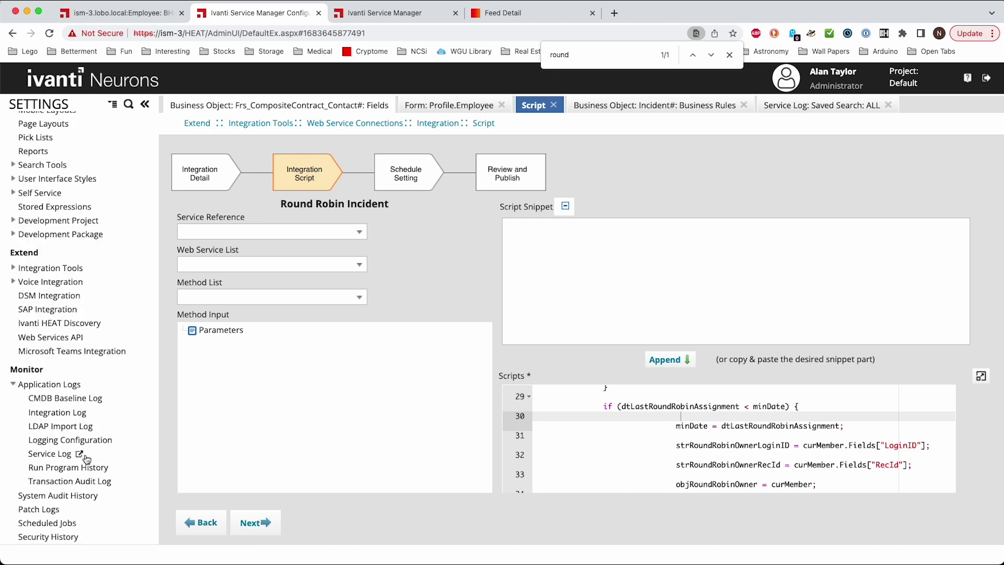
click(77, 453)
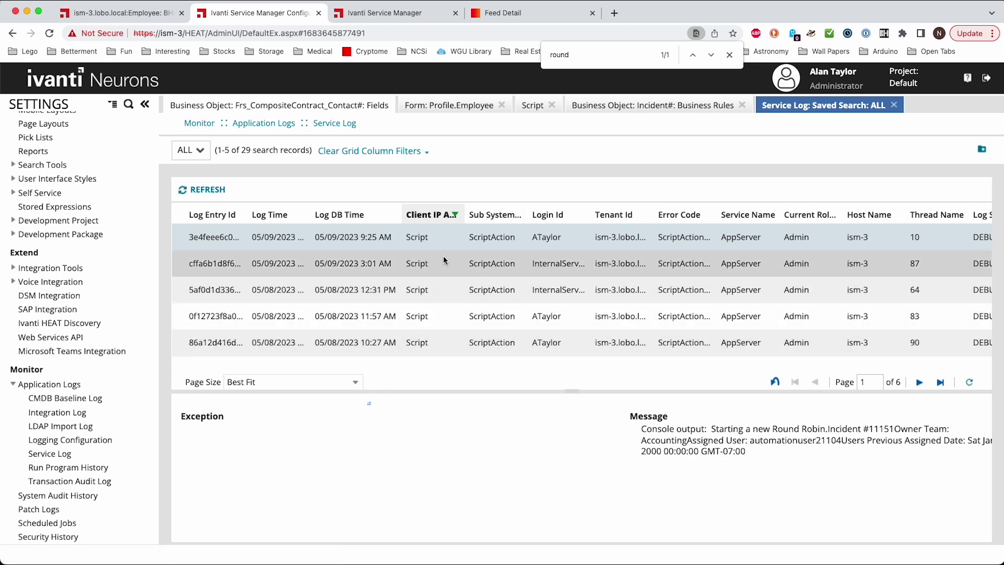
click(455, 217)
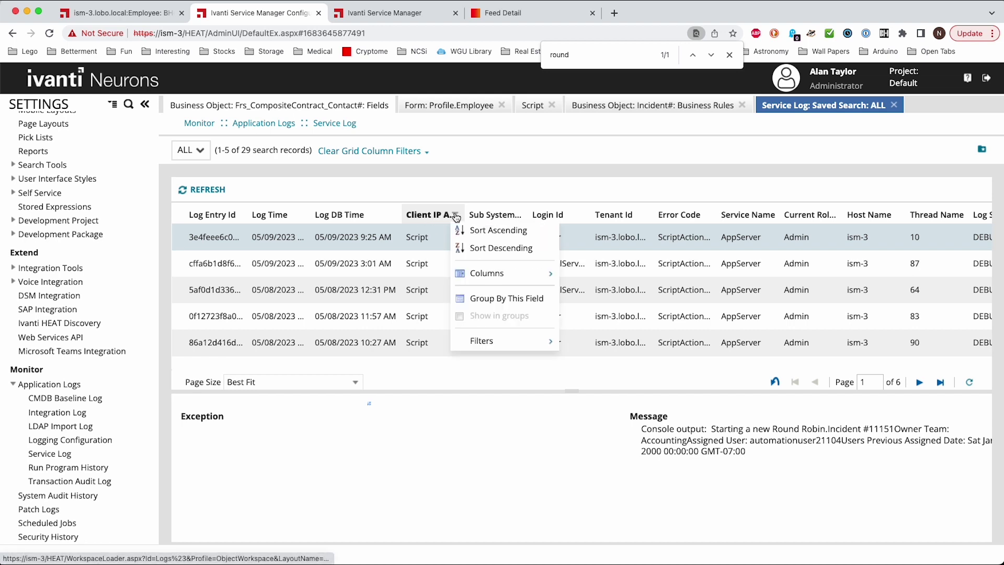
mouse_move(480, 340)
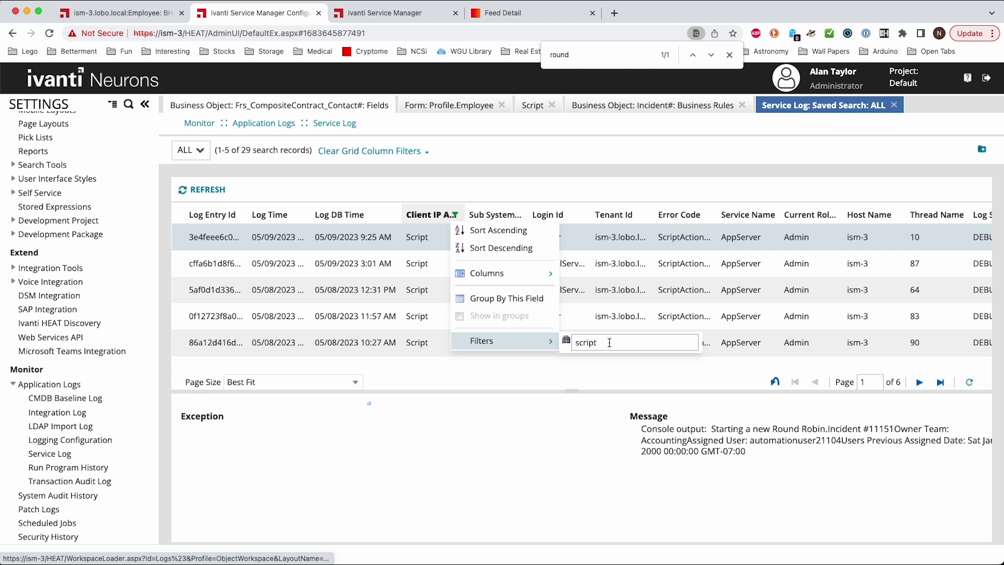
click(495, 178)
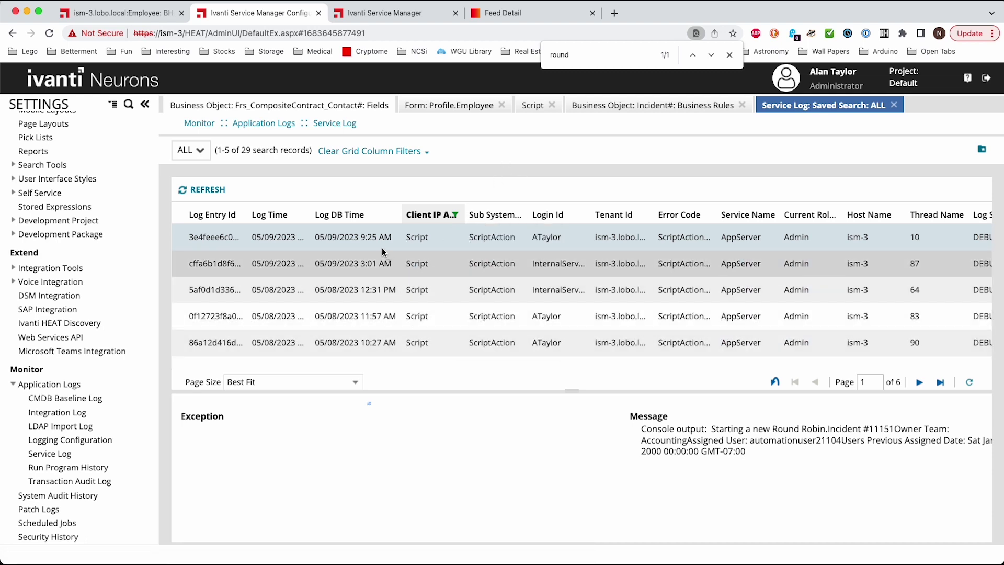
Step: Refresh the Service Log to 31 records and read the newest Round Robin message for incident 11151 on Accounting
click(208, 192)
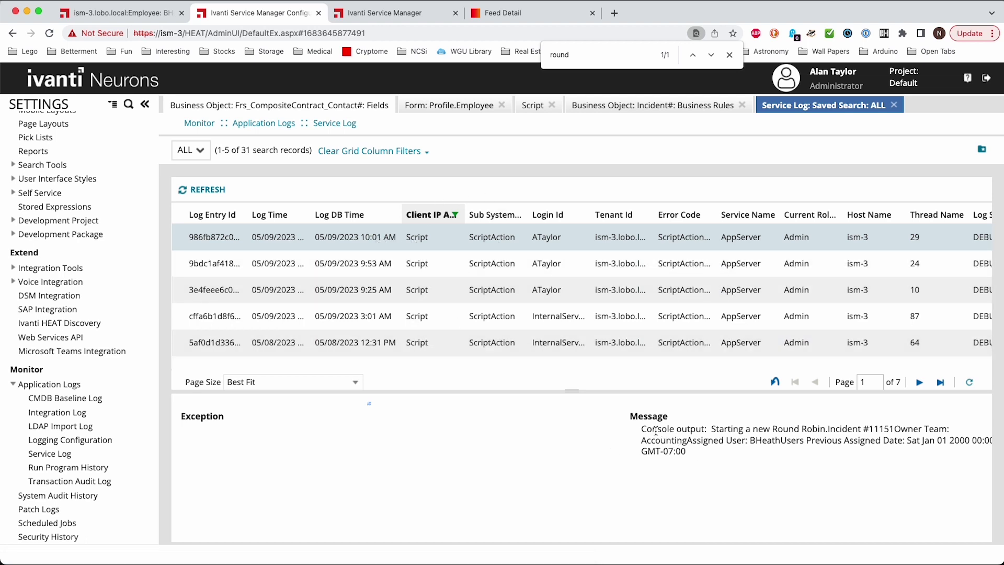
drag(744, 428, 805, 440)
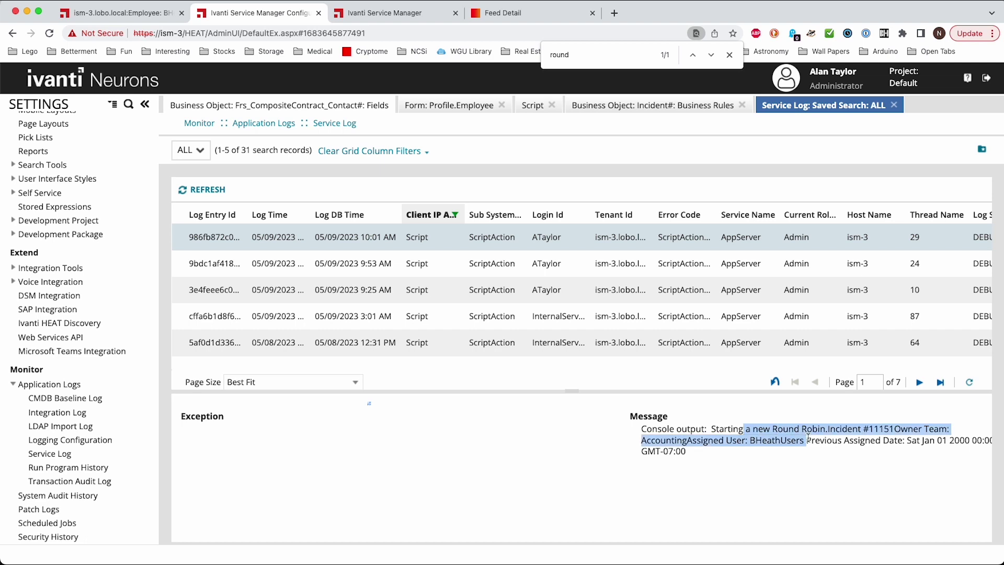
click(551, 177)
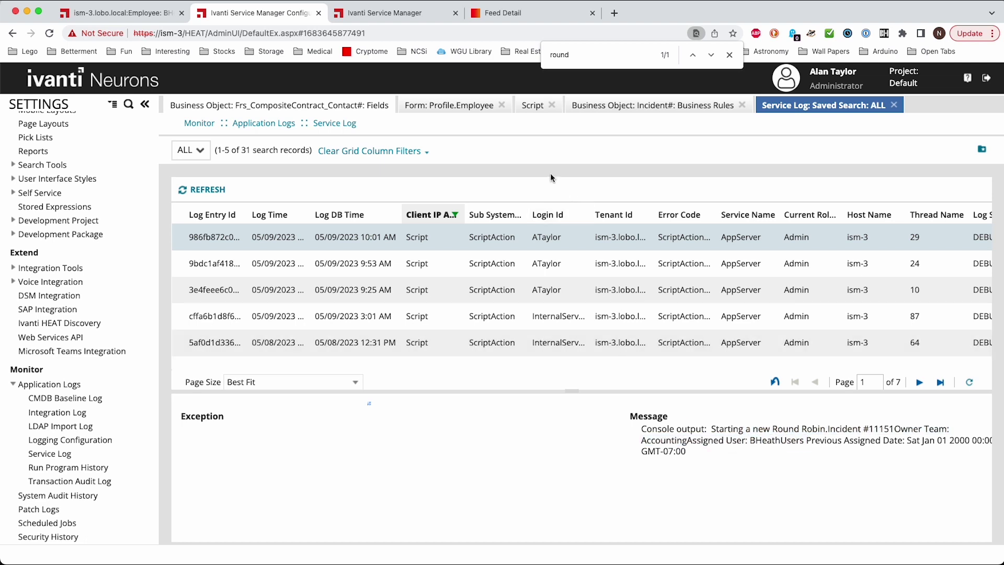